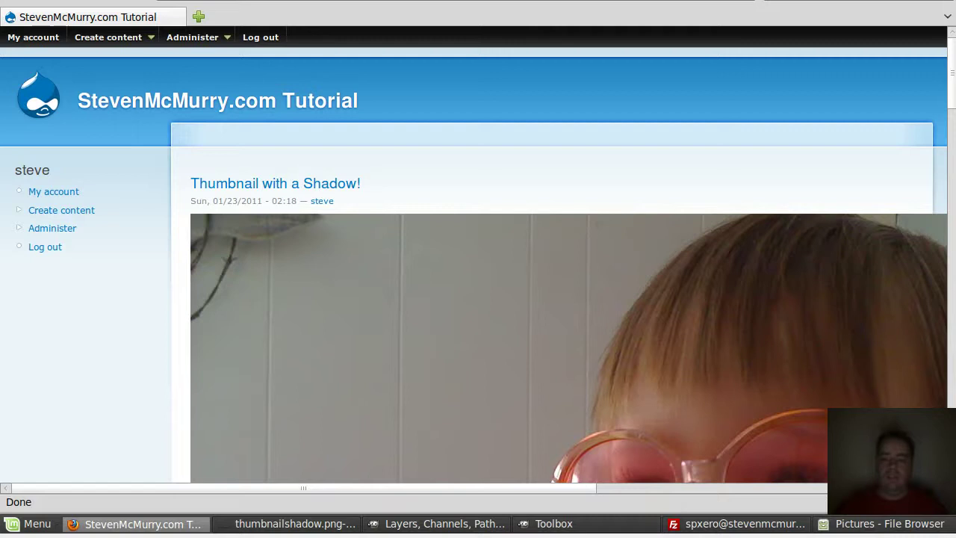
Step: Look over the full-size image posts on the site's front page, and open the Modules administration page
scroll(631, 147, "down", 20)
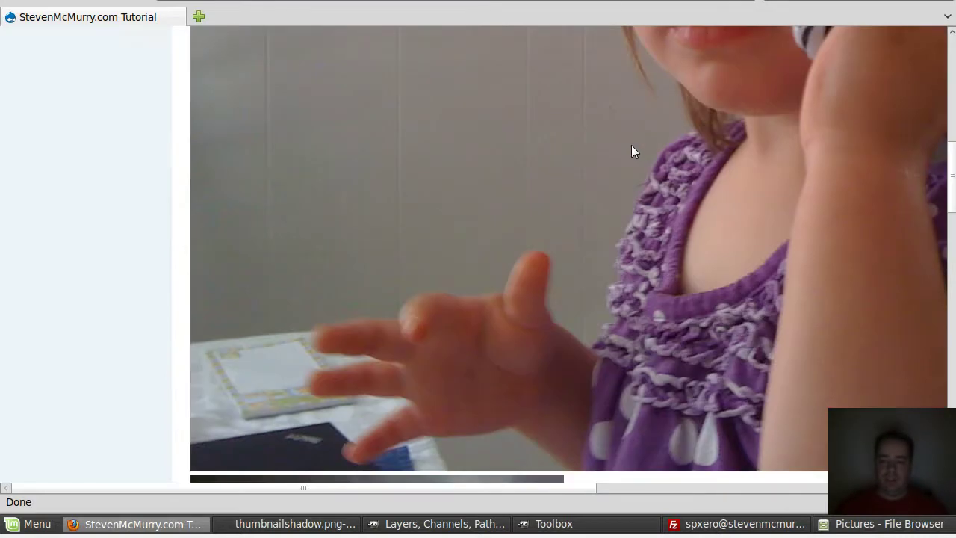
scroll(631, 150, "down", 10)
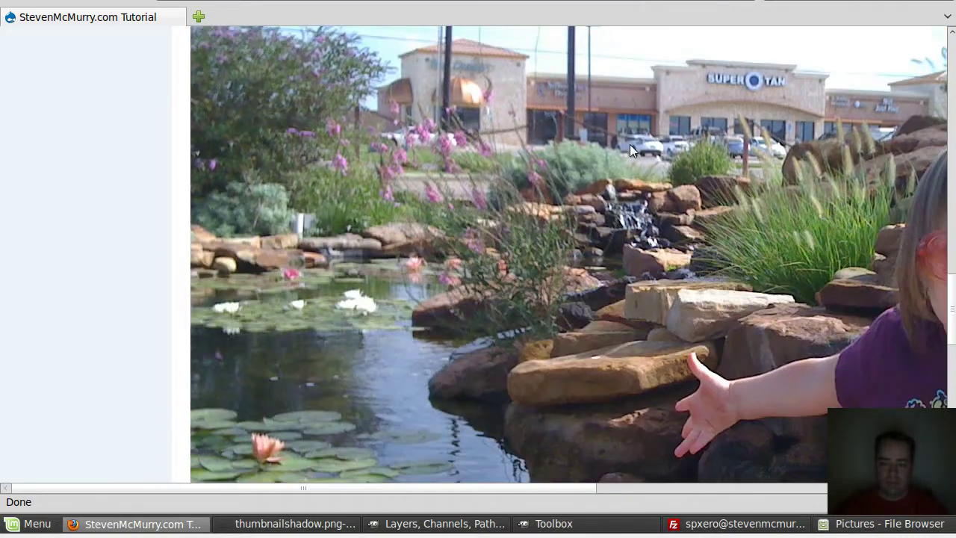
scroll(631, 150, "up", 20)
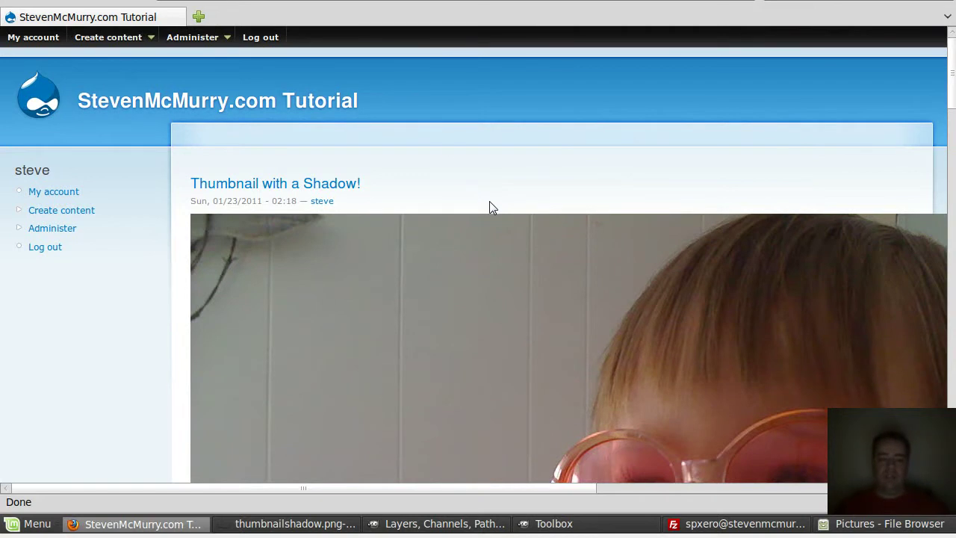
mouse_move(172, 39)
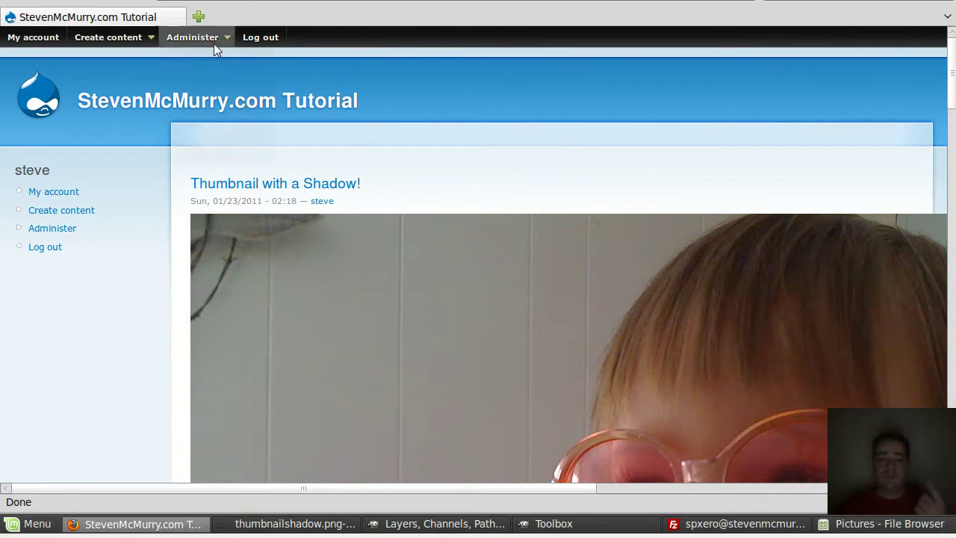
mouse_move(214, 43)
mouse_move(211, 62)
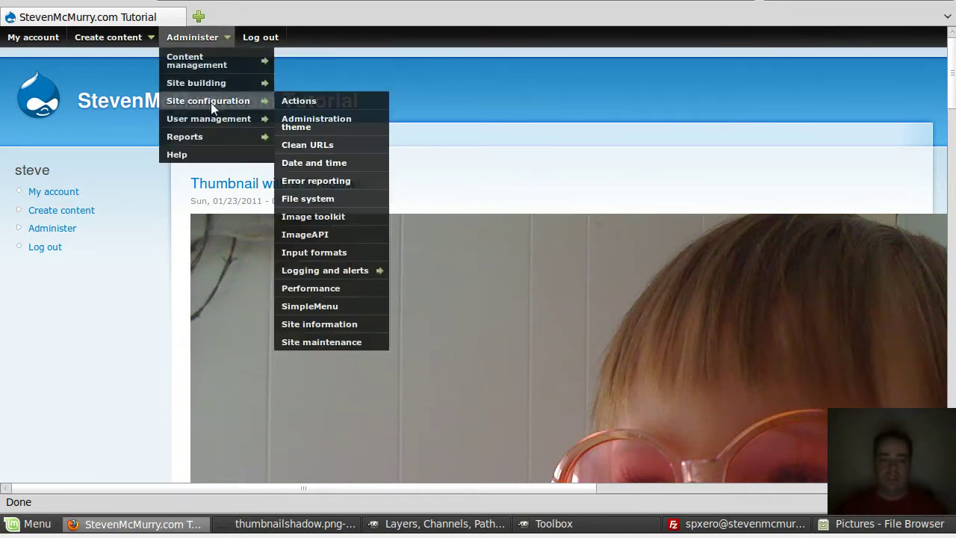
mouse_move(217, 83)
mouse_move(305, 120)
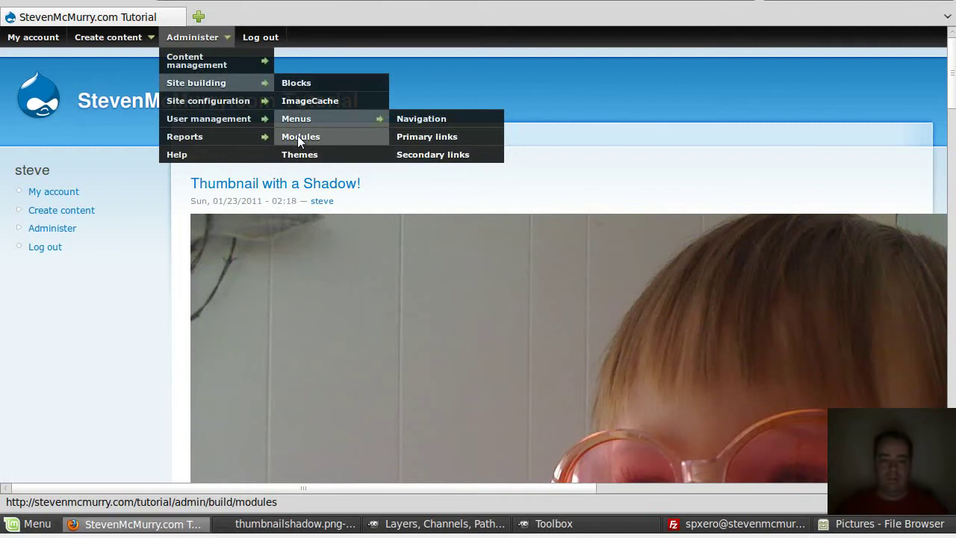
left_click(297, 137)
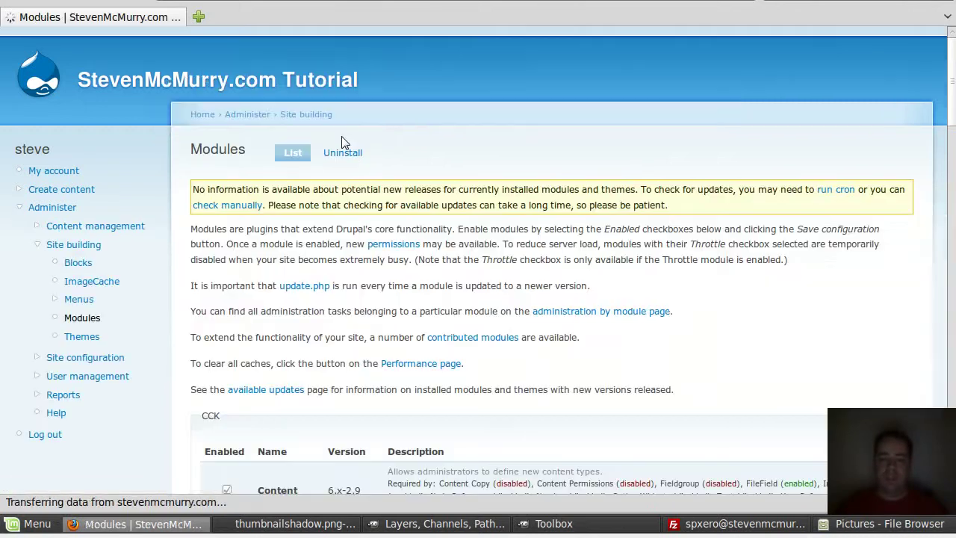
Step: Review which CCK, ImageAPI and ImageCache modules are enabled in the module list
scroll(356, 251, "down", 2)
scroll(357, 251, "down", 5)
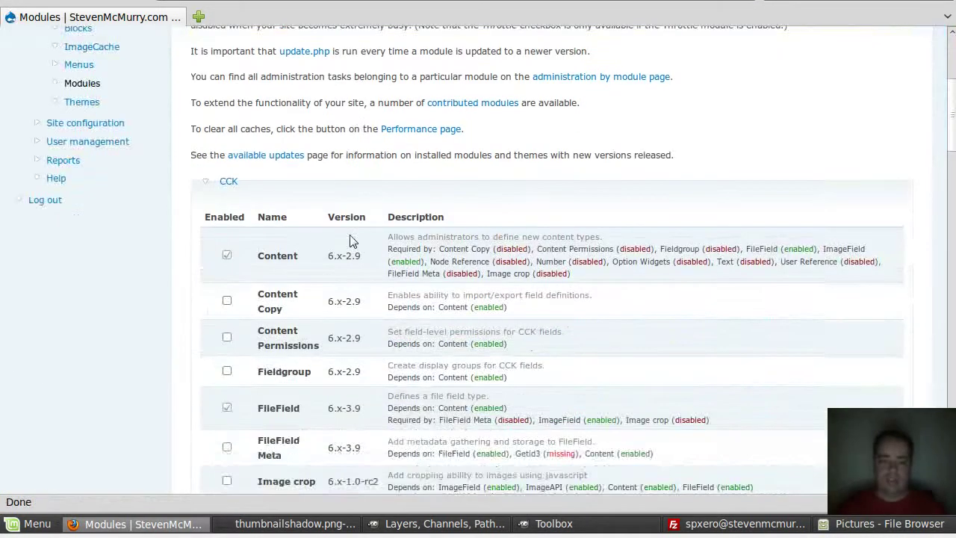
scroll(344, 260, "down", 1)
scroll(256, 205, "down", 1)
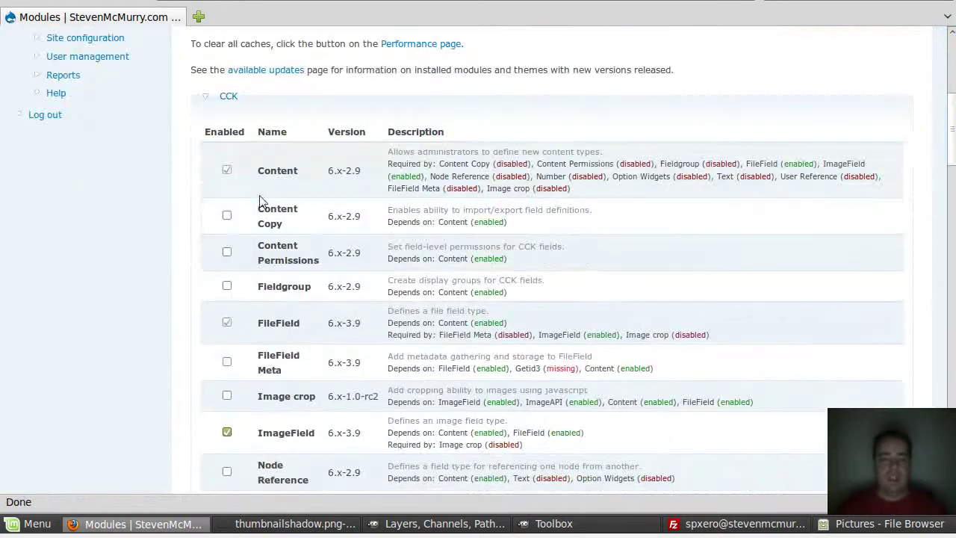
scroll(283, 188, "down", 2)
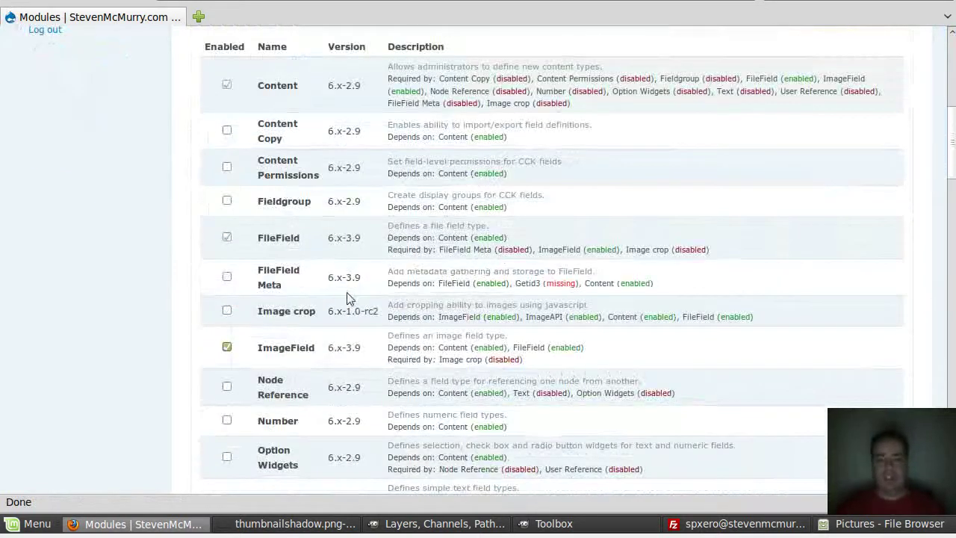
scroll(337, 286, "down", 4)
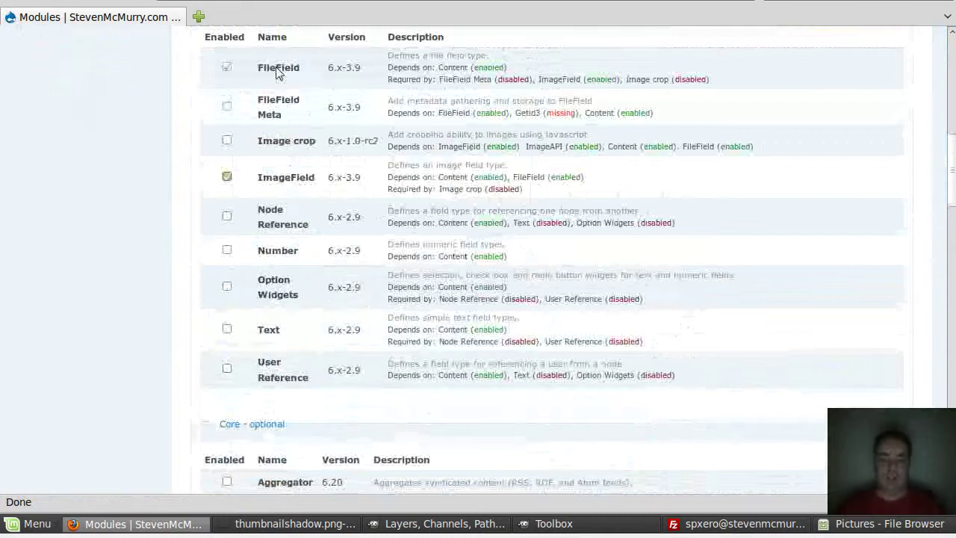
scroll(313, 277, "down", 20)
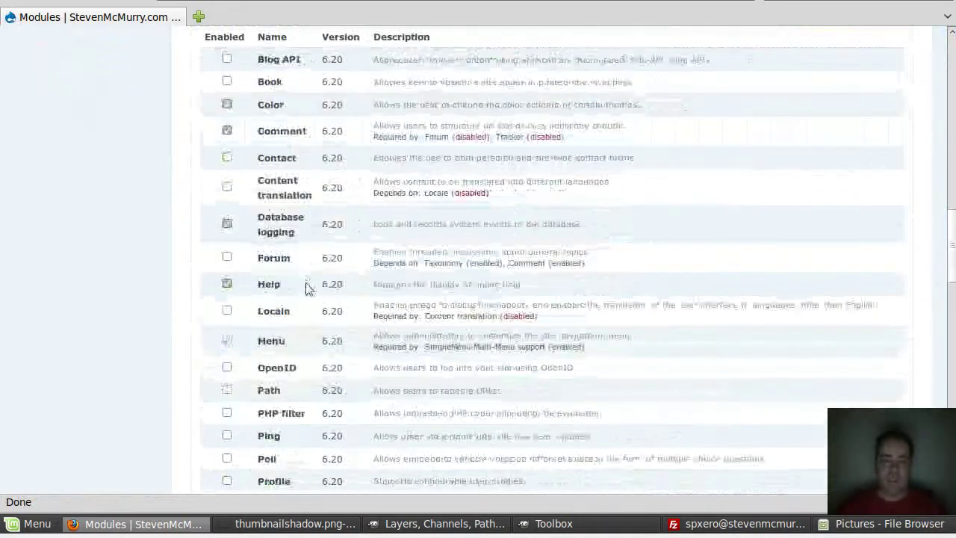
scroll(306, 289, "down", 4)
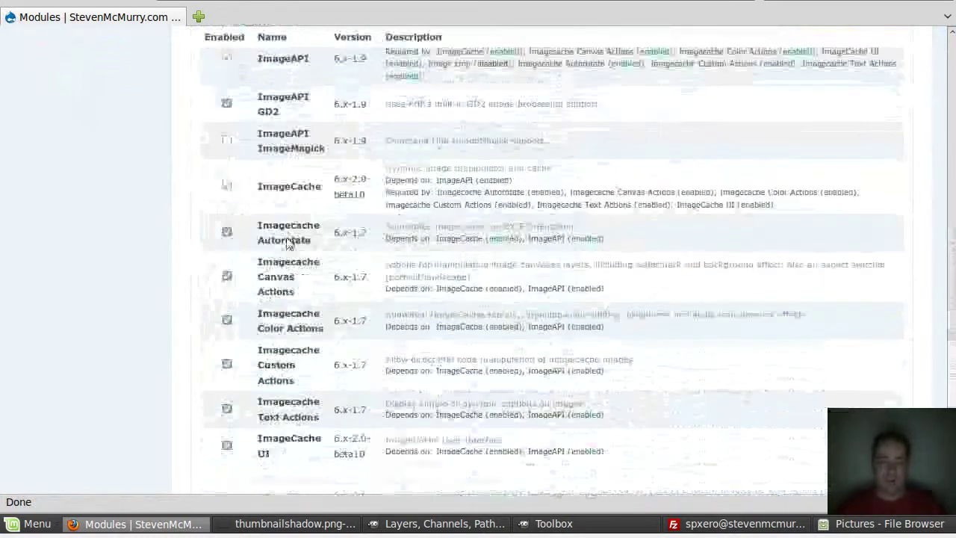
scroll(300, 237, "up", 1)
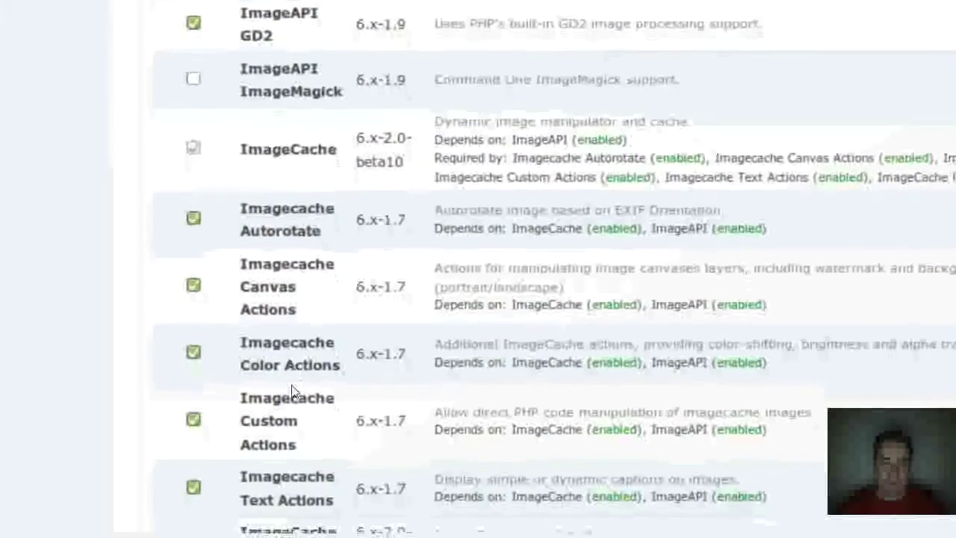
scroll(291, 396, "down", 3)
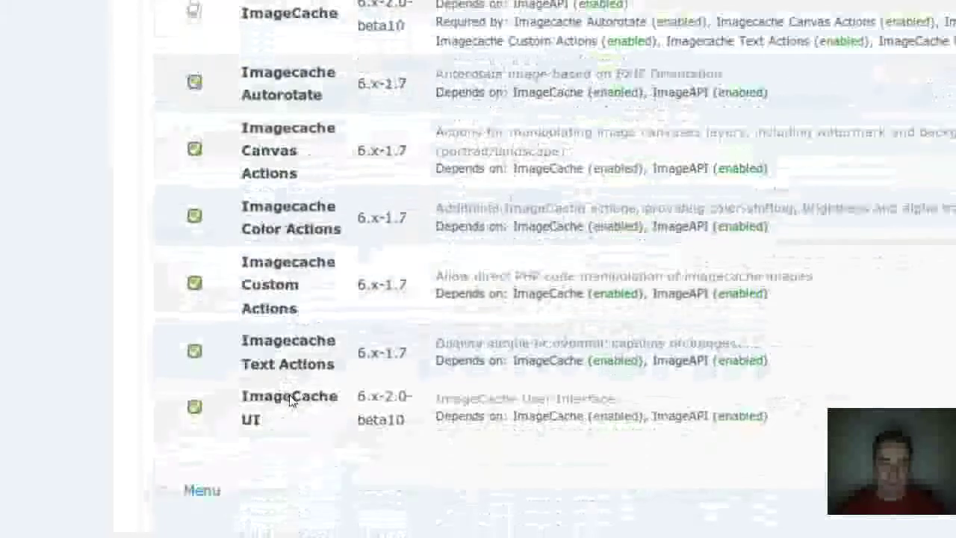
scroll(291, 401, "down", 1)
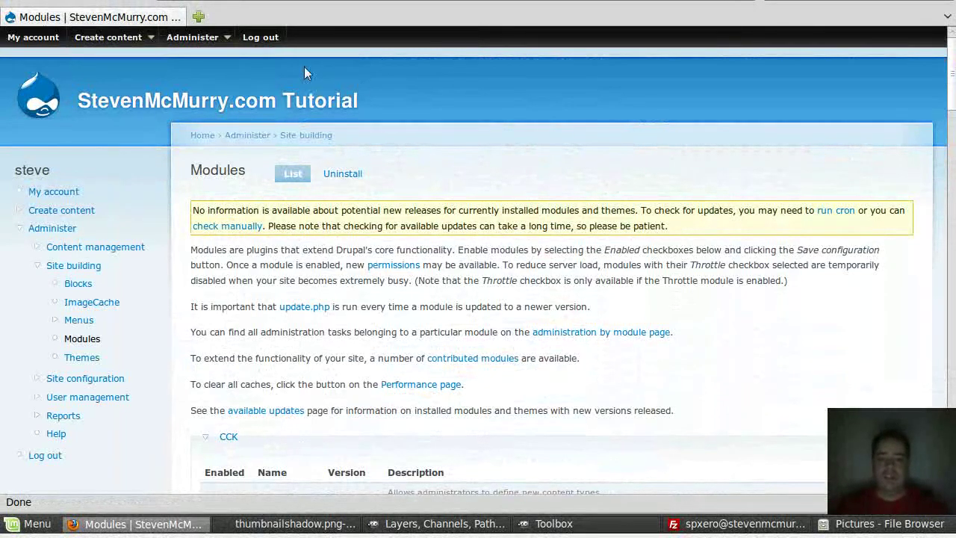
Step: Return to the site's front page and open the ImageCache preset management page under Site building
left_click(107, 103)
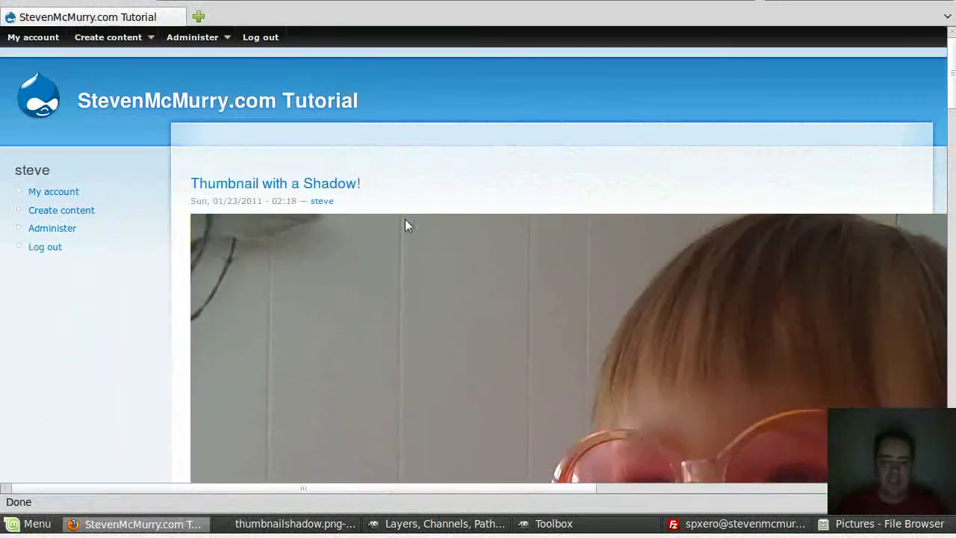
scroll(399, 217, "down", 4)
scroll(400, 222, "up", 3)
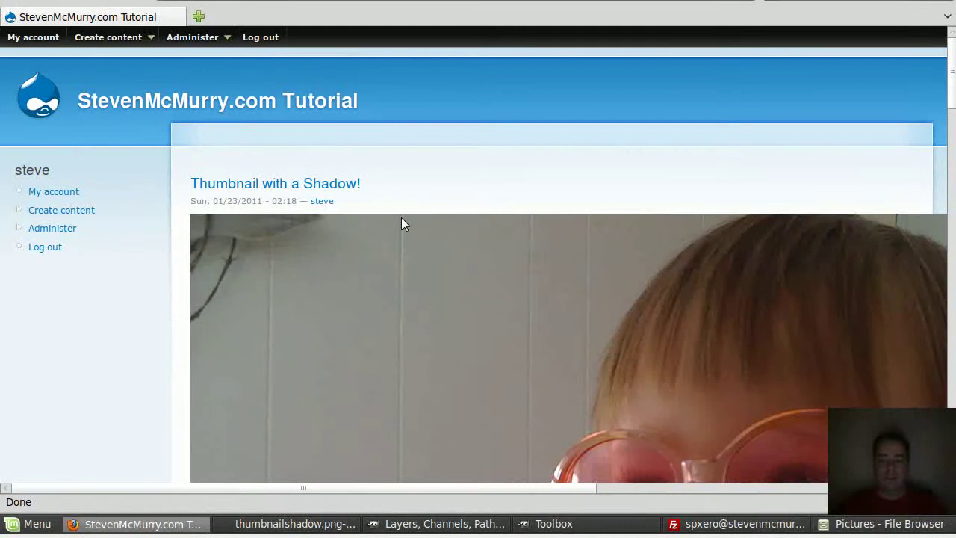
mouse_move(212, 34)
mouse_move(220, 81)
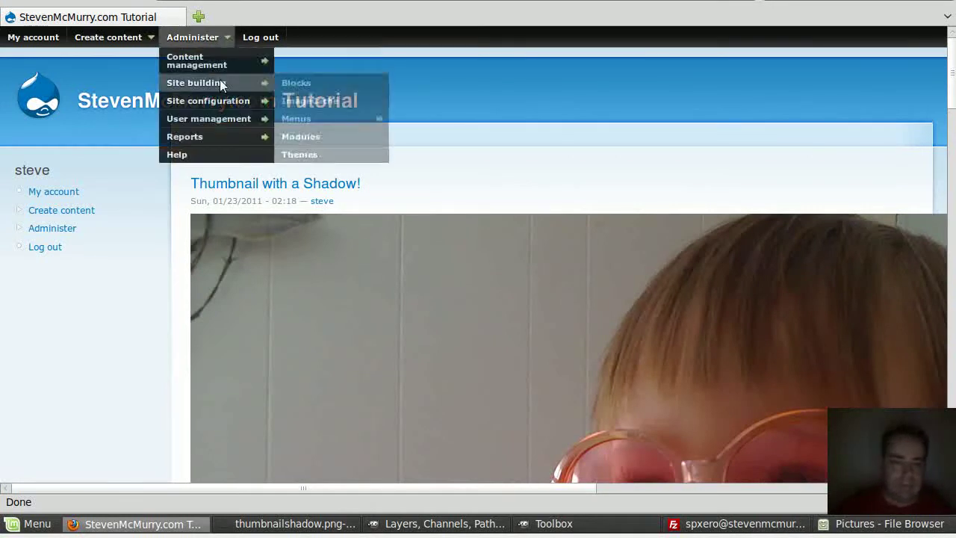
left_click(329, 104)
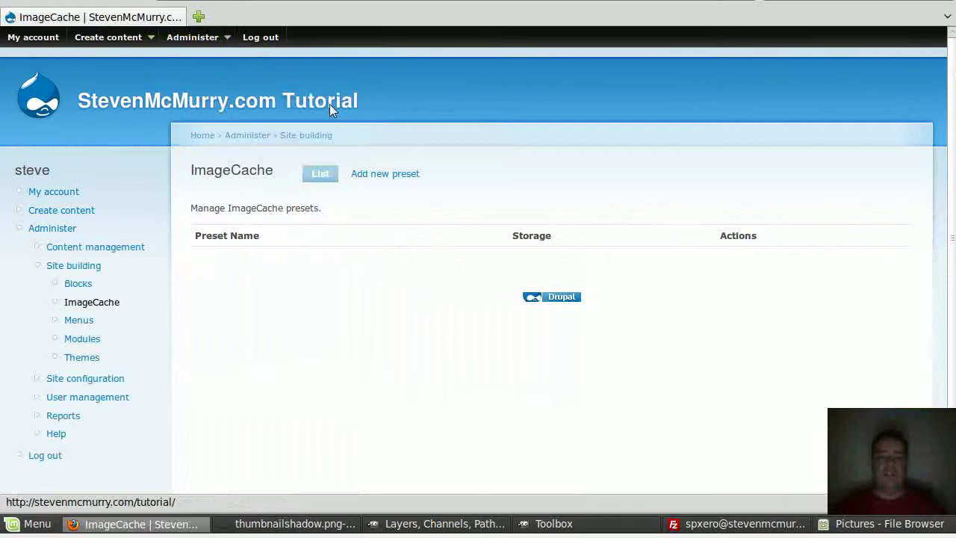
Step: Create and save a new ImageCache preset with the namespace thumbnail
left_click(381, 179)
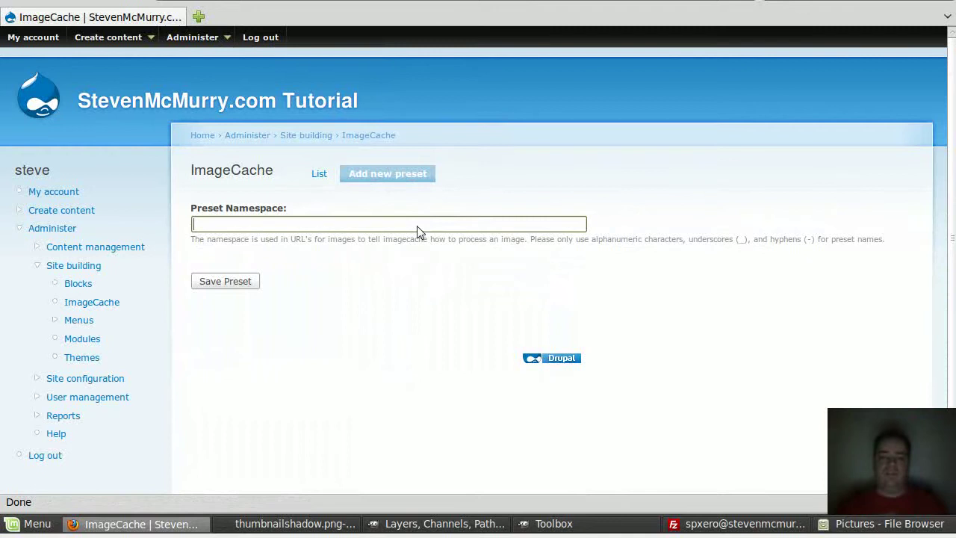
type("thumbnail")
key("Tab")
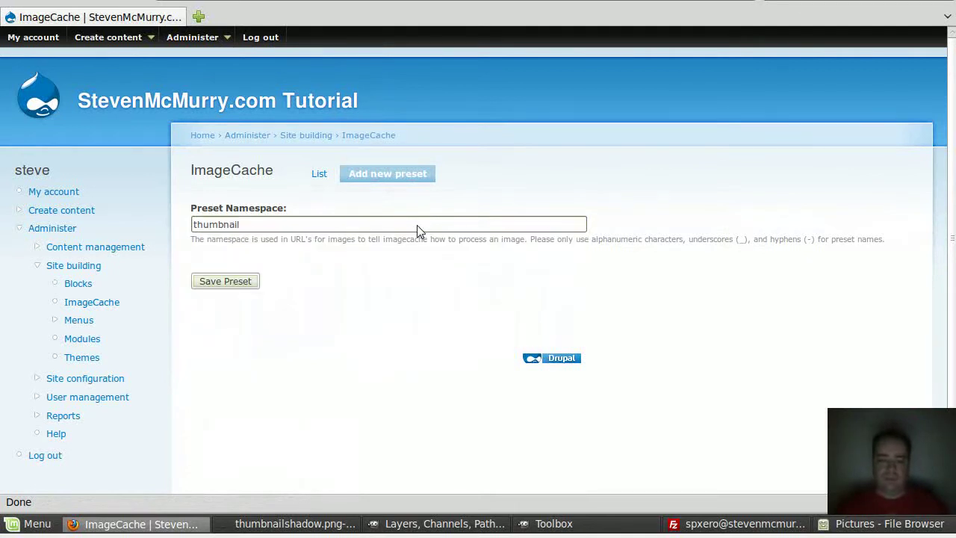
key("Return")
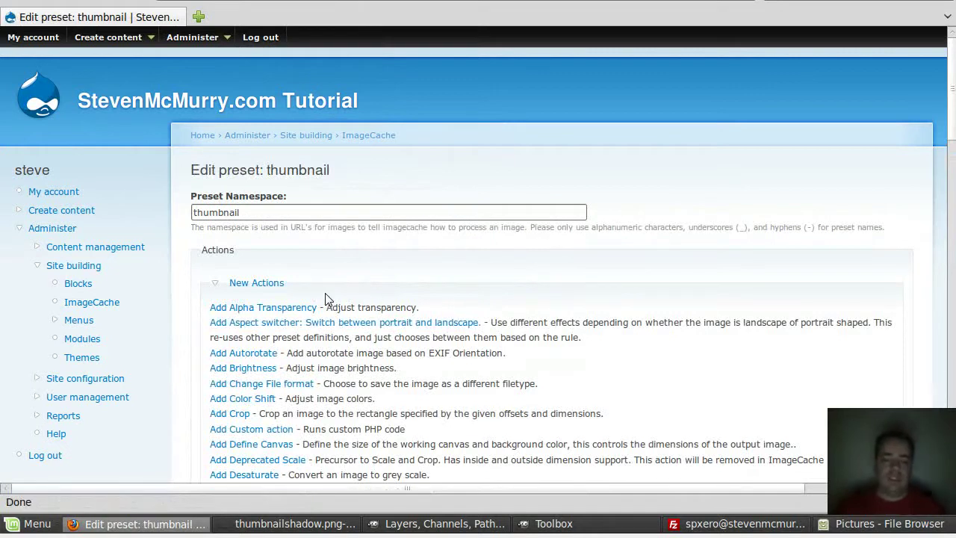
Step: Look through the available preset actions and add the Autorotate action to the thumbnail preset
scroll(325, 299, "down", 2)
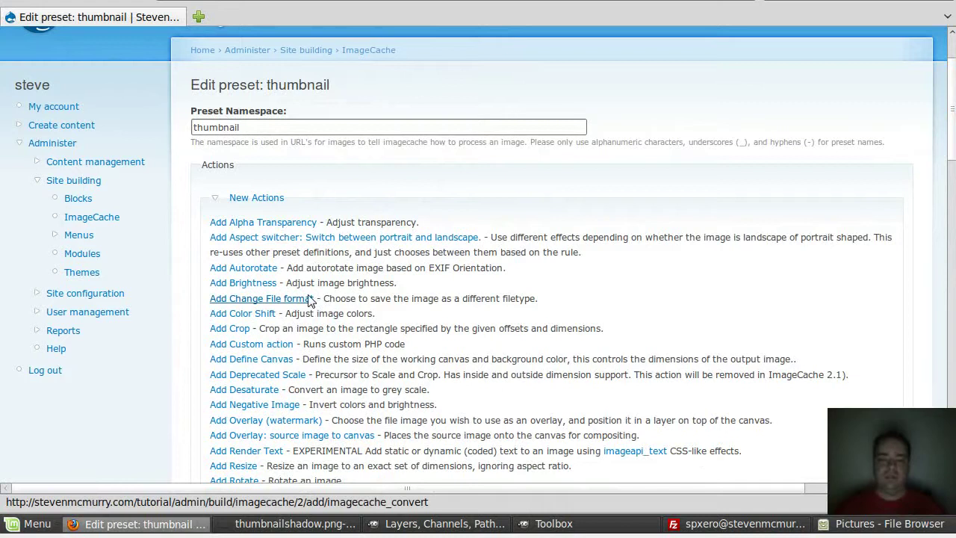
scroll(284, 380, "down", 4)
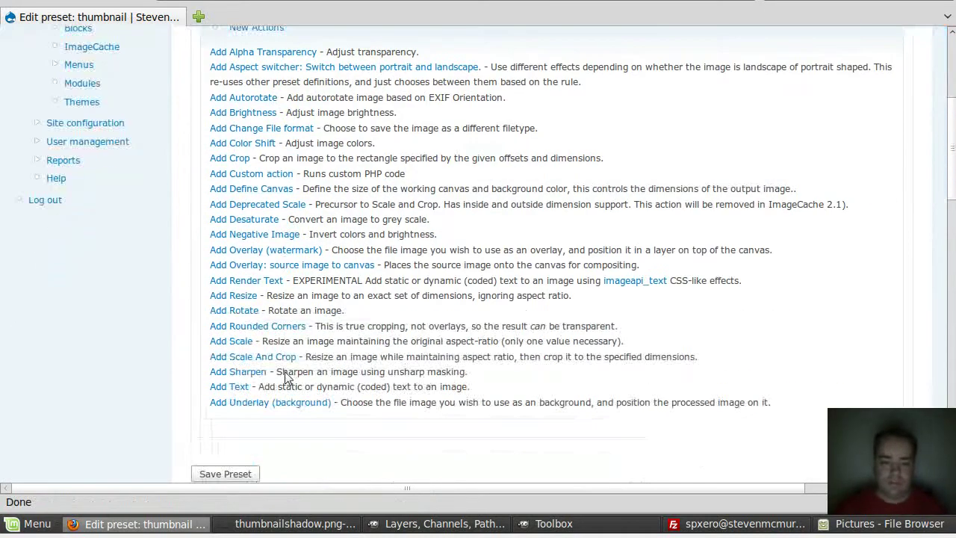
scroll(284, 321, "up", 2)
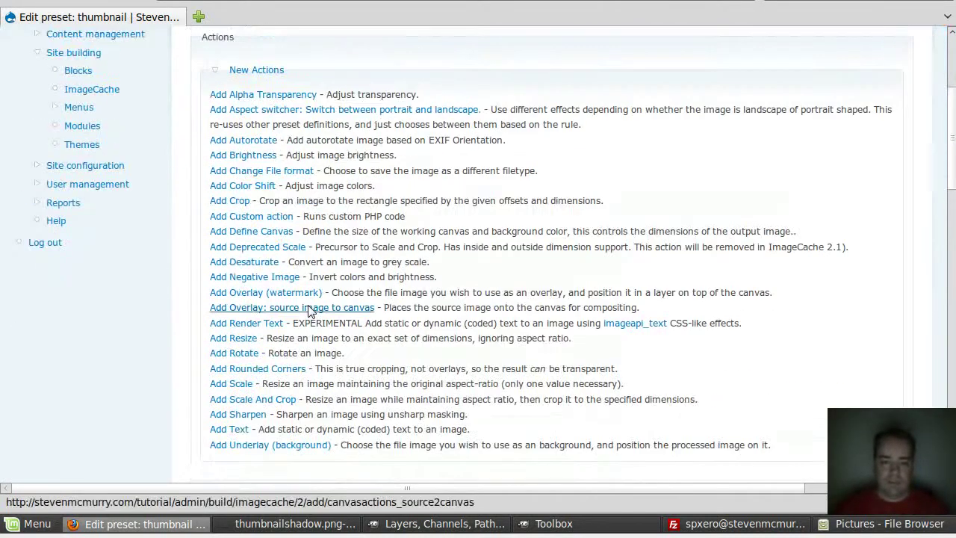
scroll(351, 275, "up", 4)
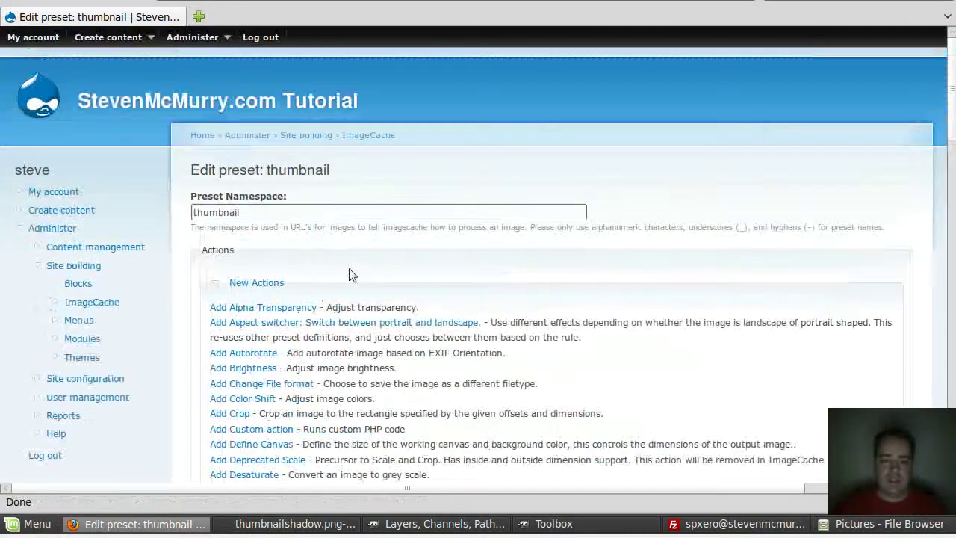
left_click(272, 358)
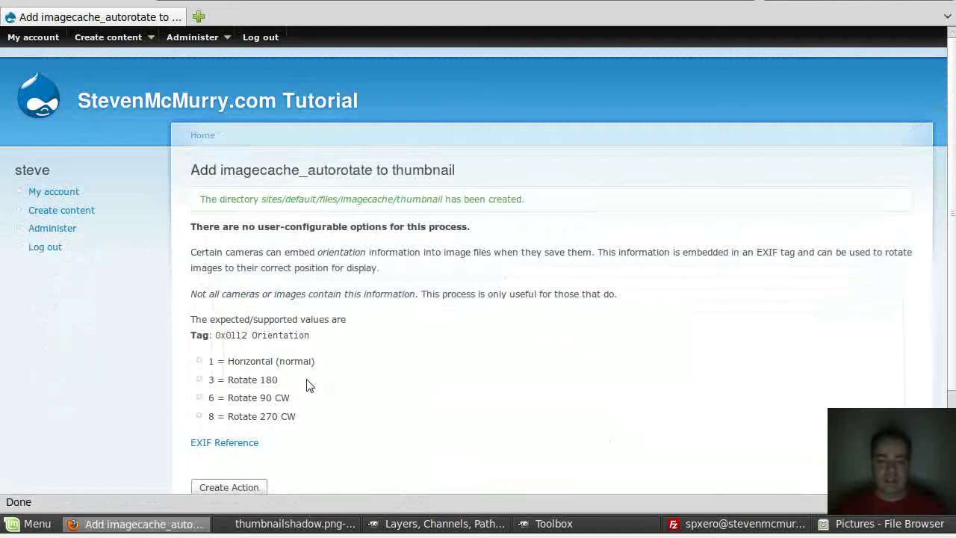
scroll(252, 396, "down", 2)
left_click(240, 403)
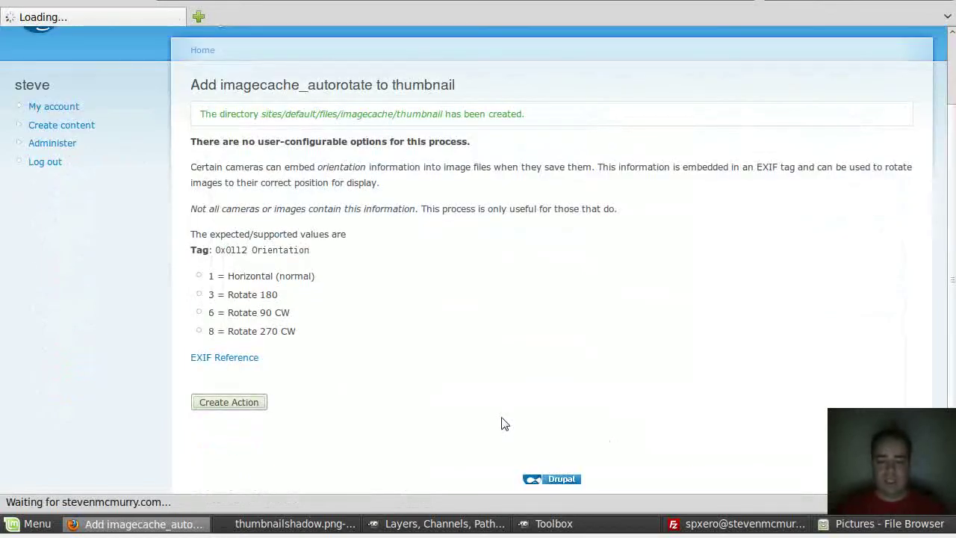
Step: Examine the sample image preview of the thumbnail preset with the Autorotate action applied
scroll(380, 367, "down", 3)
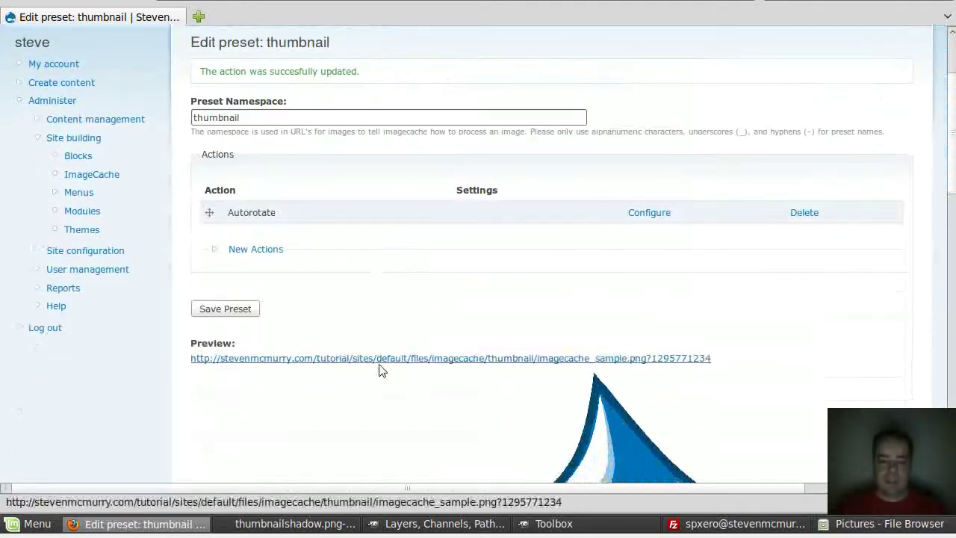
scroll(366, 331, "down", 10)
scroll(362, 329, "down", 3)
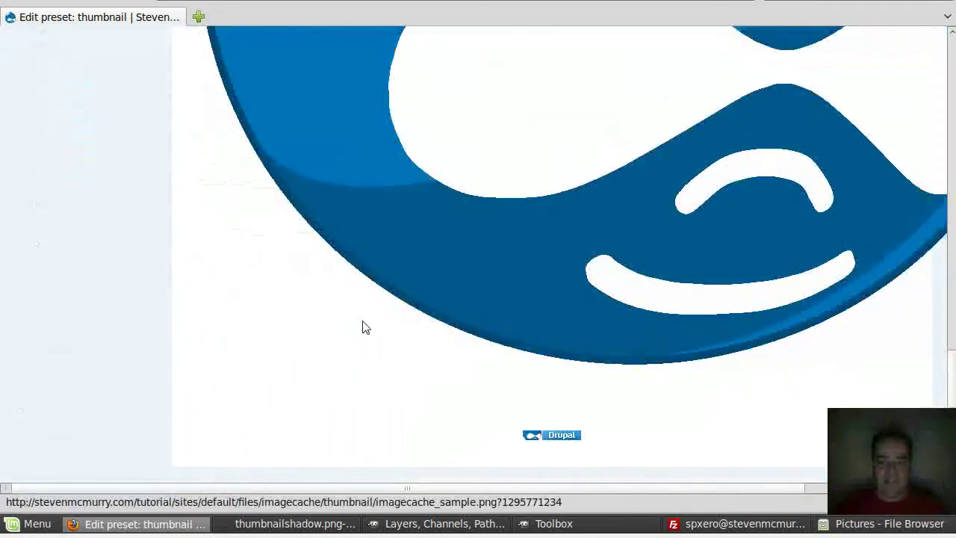
scroll(360, 332, "up", 15)
scroll(357, 334, "down", 12)
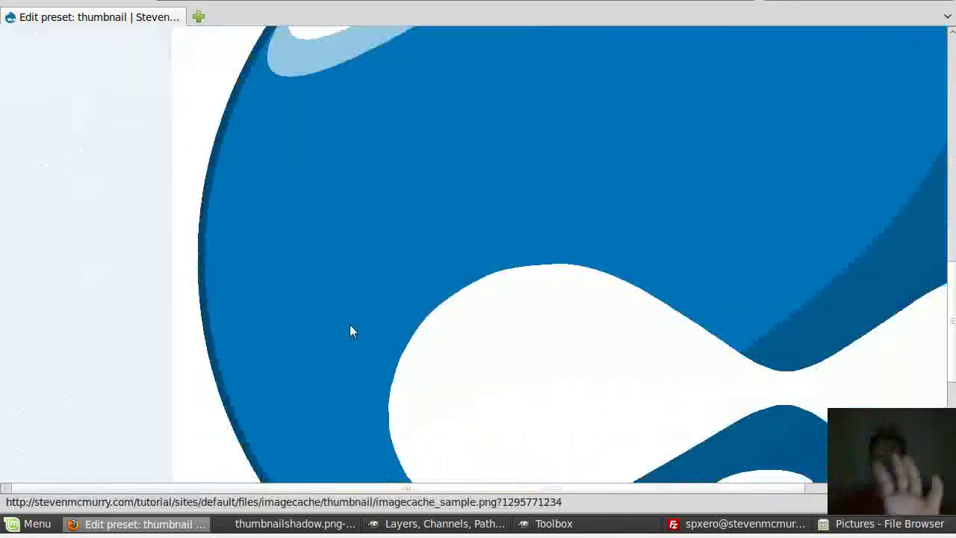
scroll(351, 329, "down", 2)
scroll(354, 331, "up", 15)
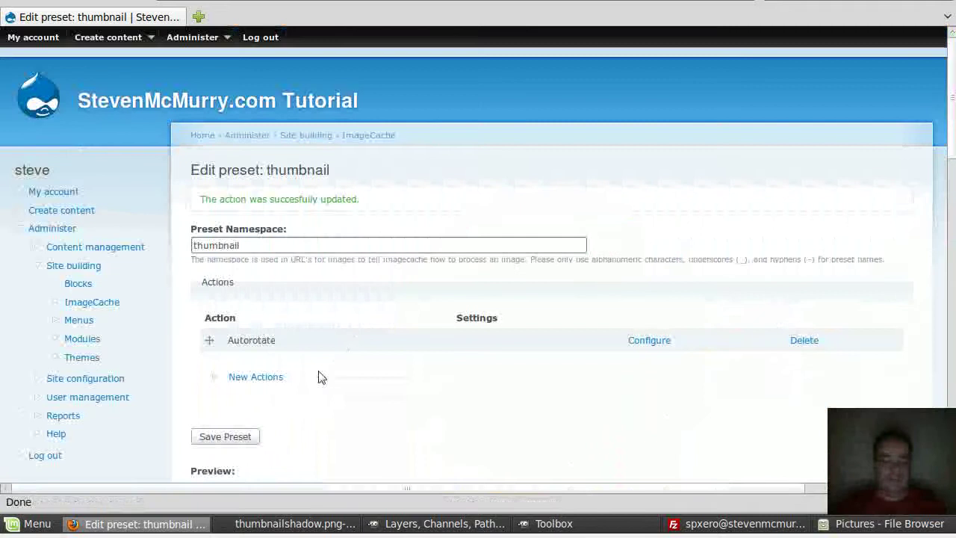
Step: Add a Scale action to the thumbnail preset with a width of 150 and an empty height
left_click(256, 371)
scroll(329, 343, "down", 10)
left_click(233, 289)
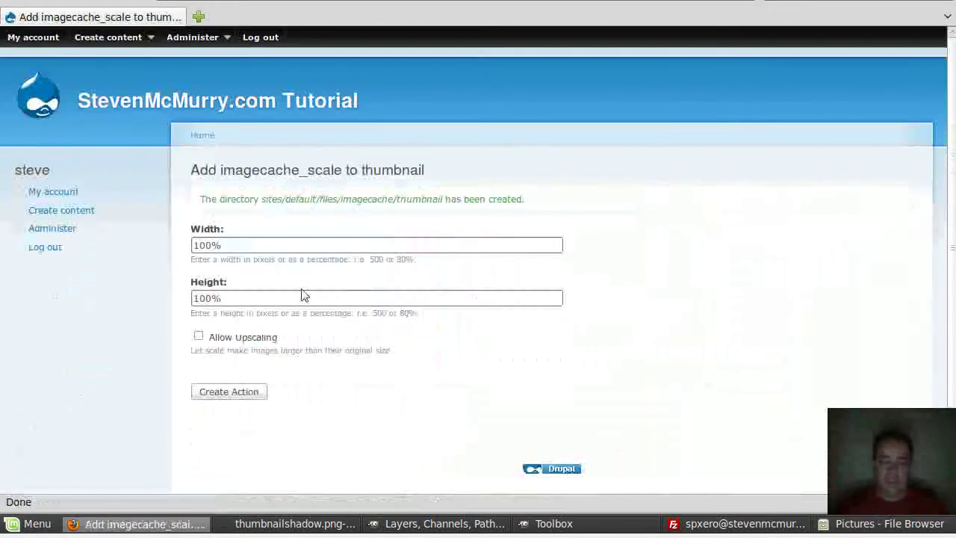
left_click_drag(268, 246, 184, 235)
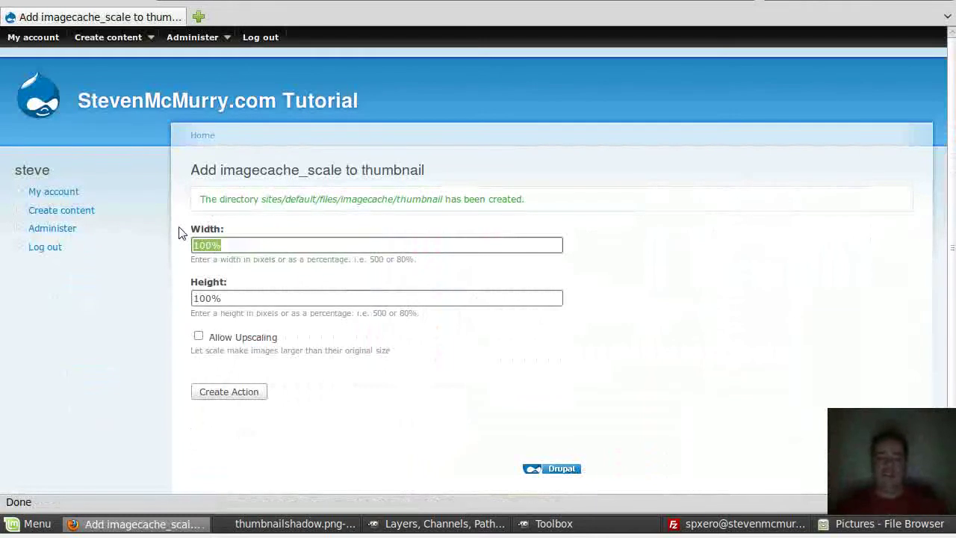
type("150")
key("Tab")
key("Tab")
key("Tab")
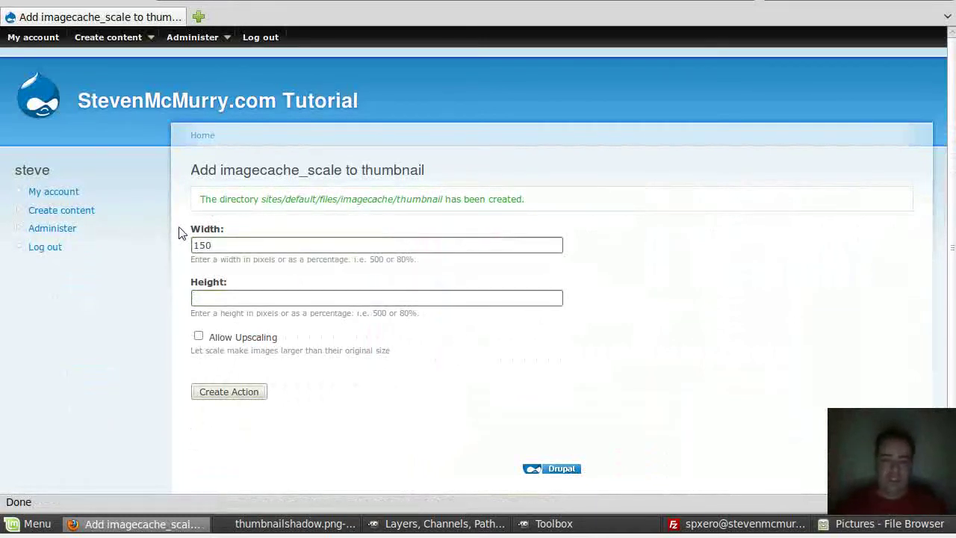
key("Return")
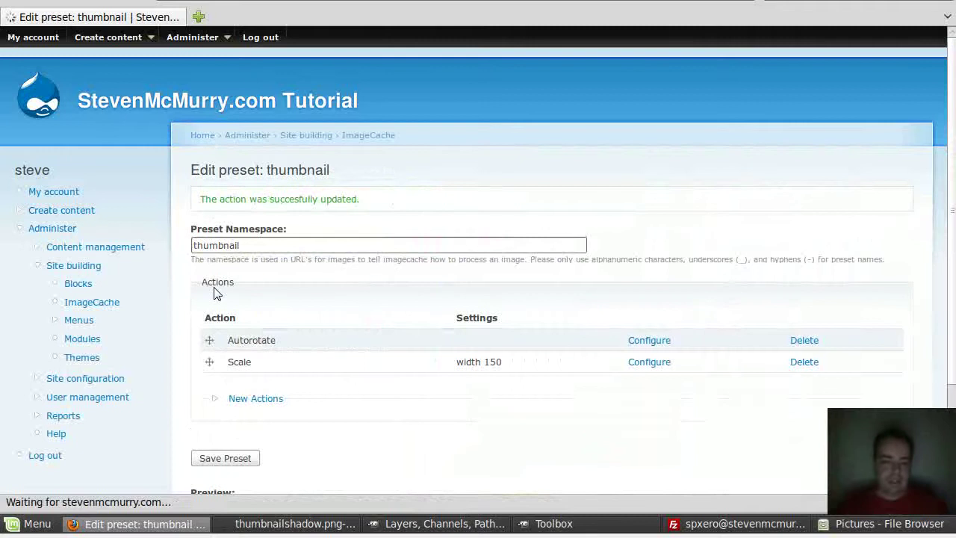
Step: Add a Crop action to the thumbnail preset with width 150, height 100, and both X and Y offsets set to center
scroll(240, 366, "down", 1)
left_click(250, 357)
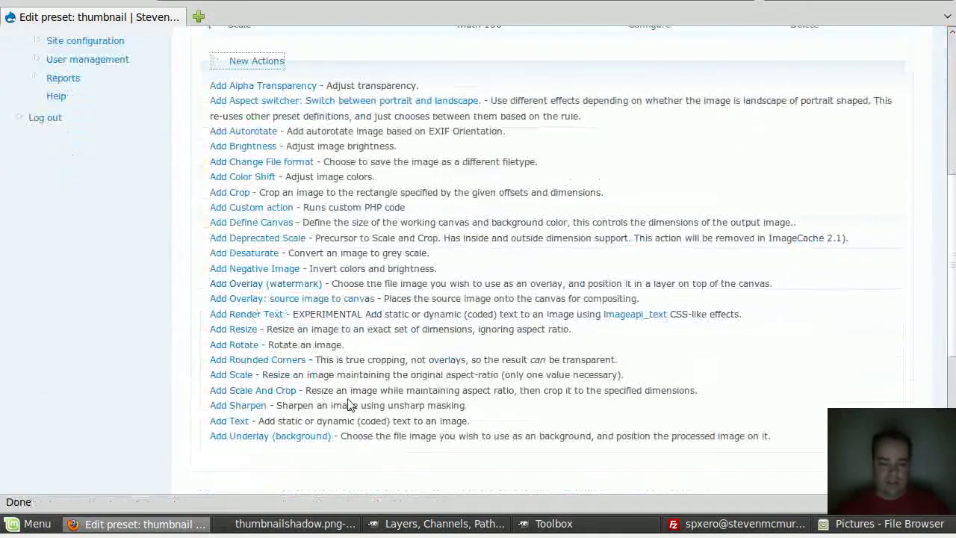
left_click(229, 192)
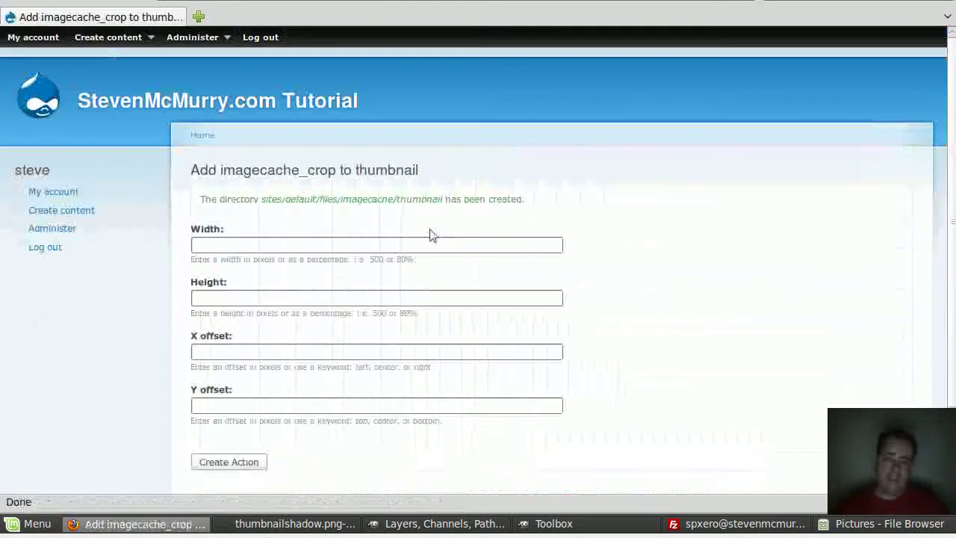
left_click(292, 244)
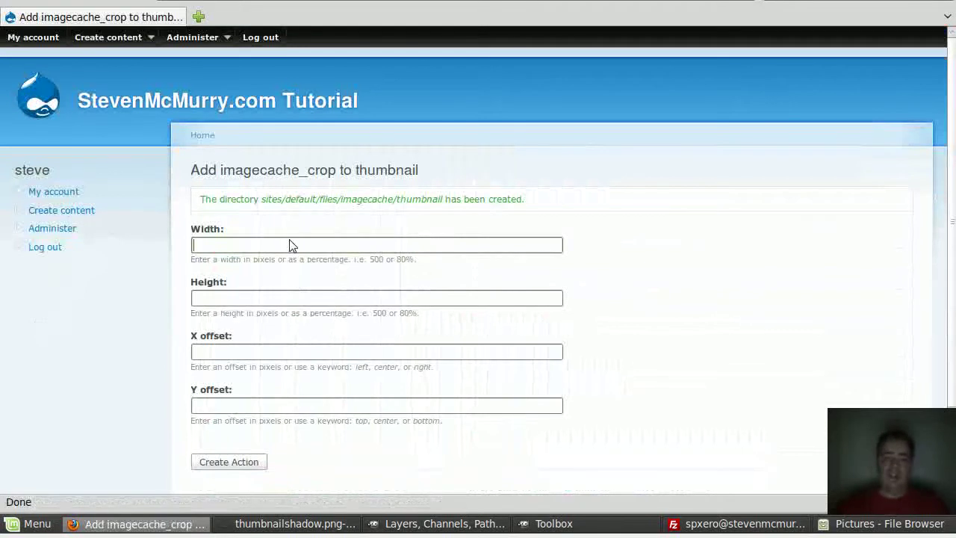
type("150")
key("Tab")
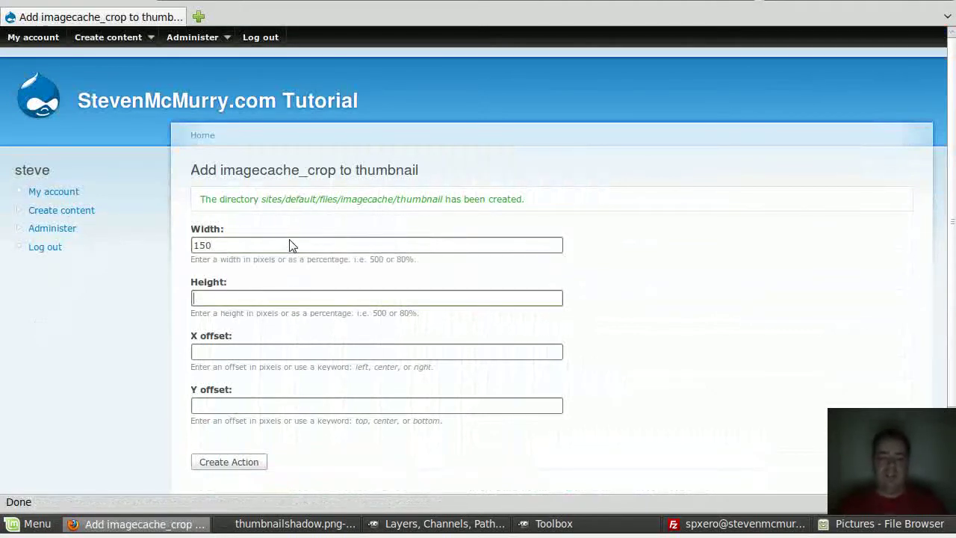
type("100")
key("Tab")
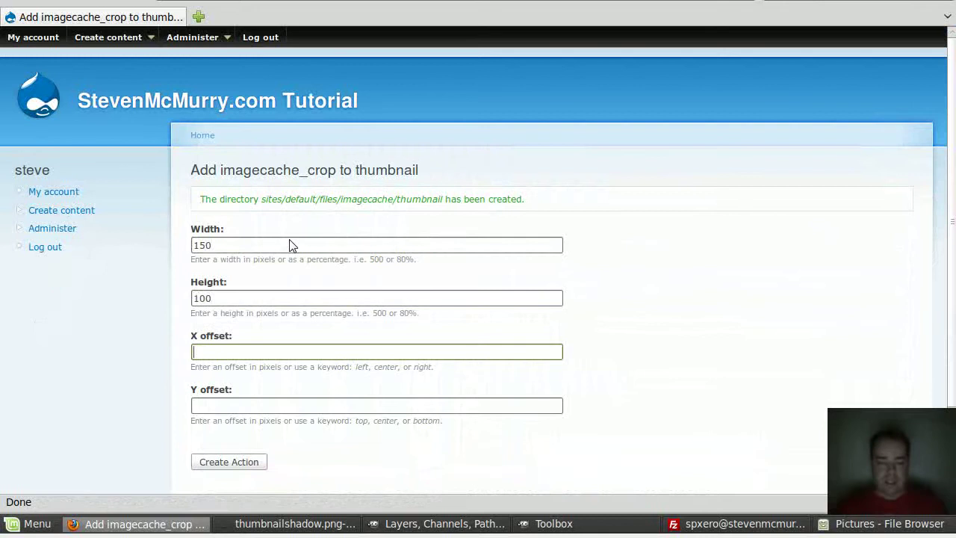
type("center")
key("Tab")
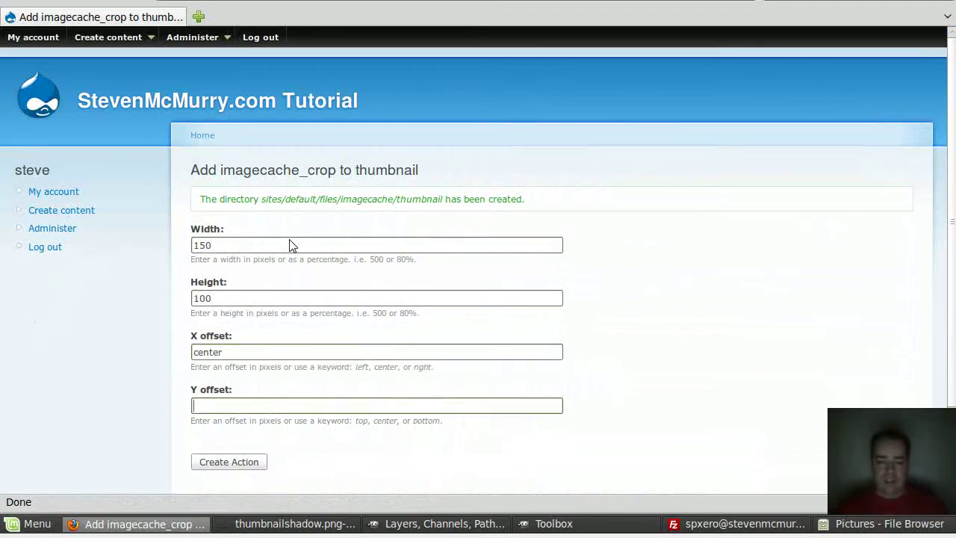
type("center")
key("Return")
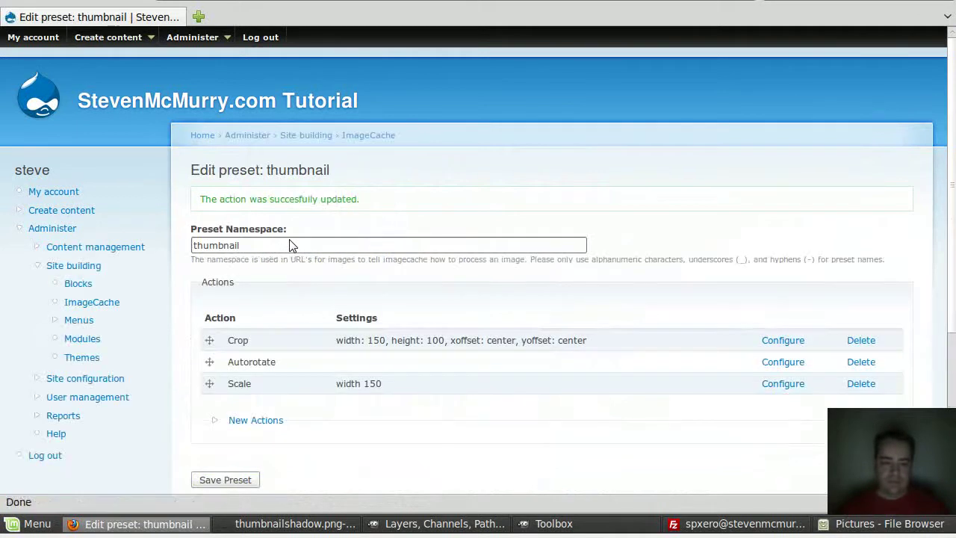
Step: Move the Crop action below Scale in the action order, save the preset and check its preview
scroll(304, 292, "down", 3)
scroll(317, 326, "down", 3)
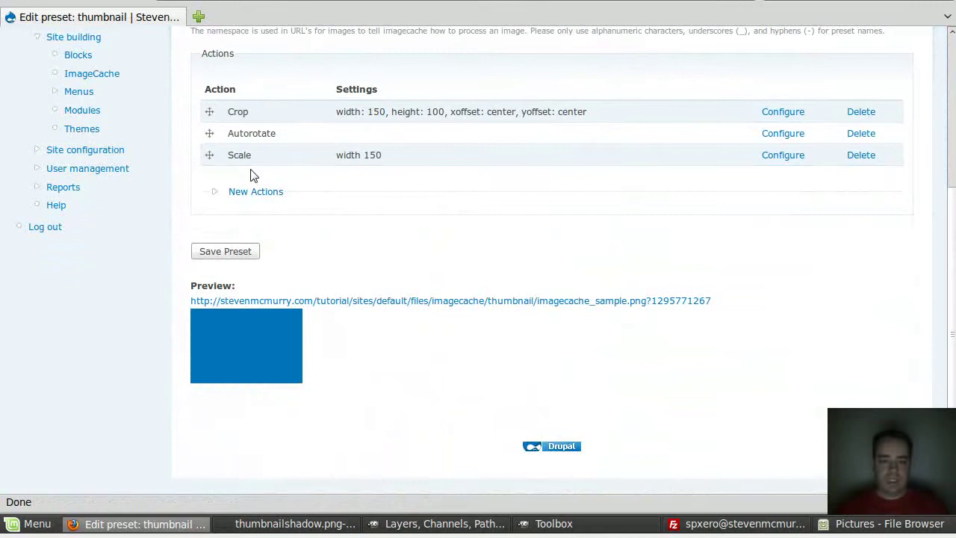
left_click_drag(210, 123, 234, 186)
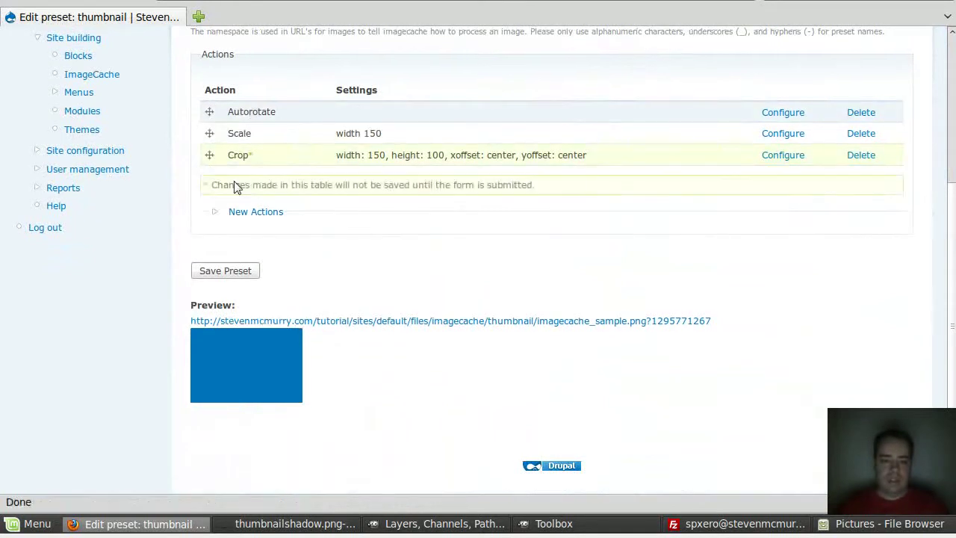
left_click(233, 272)
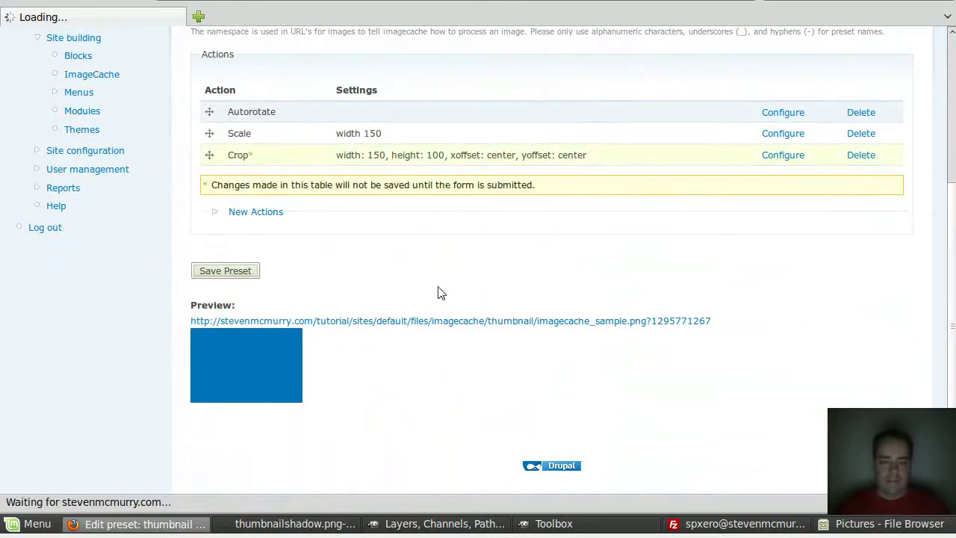
scroll(359, 279, "down", 5)
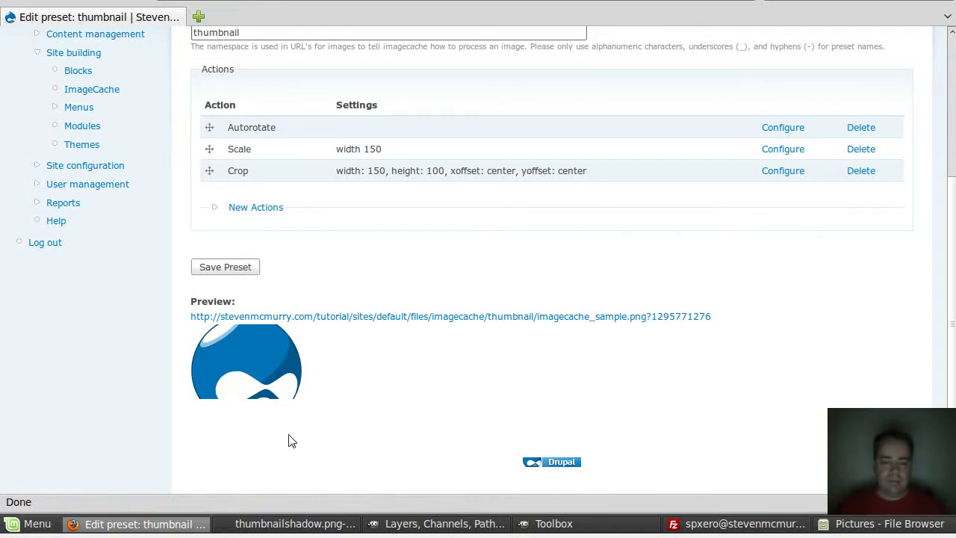
scroll(277, 303, "up", 5)
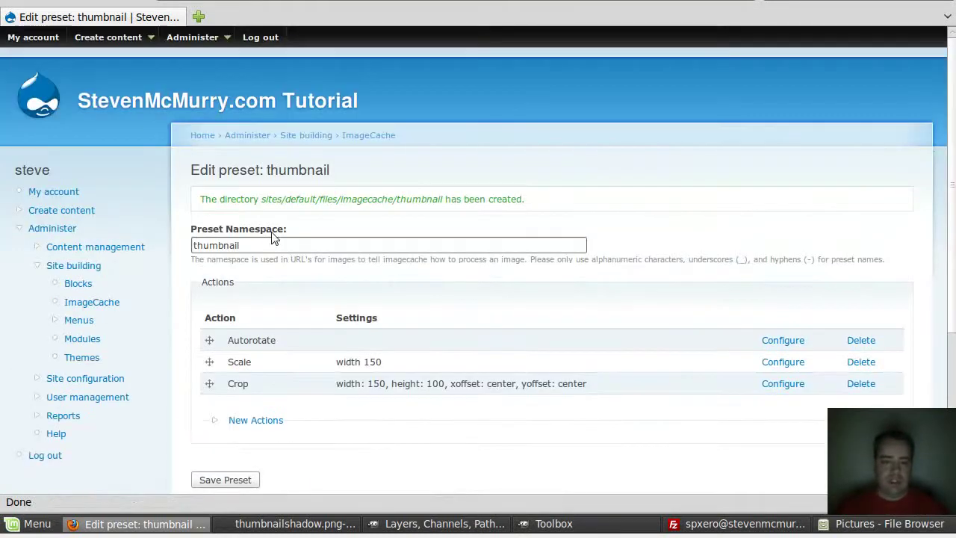
Step: Open the display field settings of the picture content type under Content management
mouse_move(192, 37)
mouse_move(189, 60)
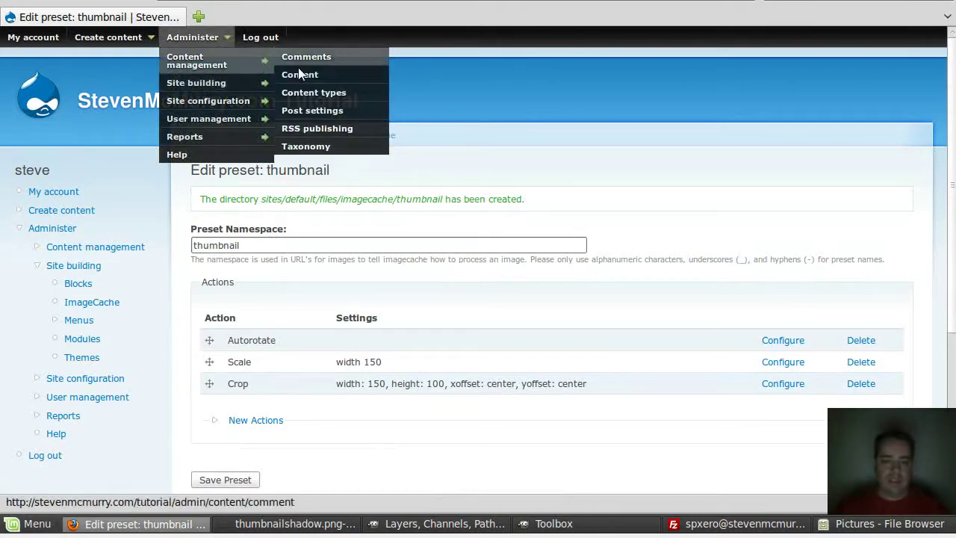
left_click(307, 92)
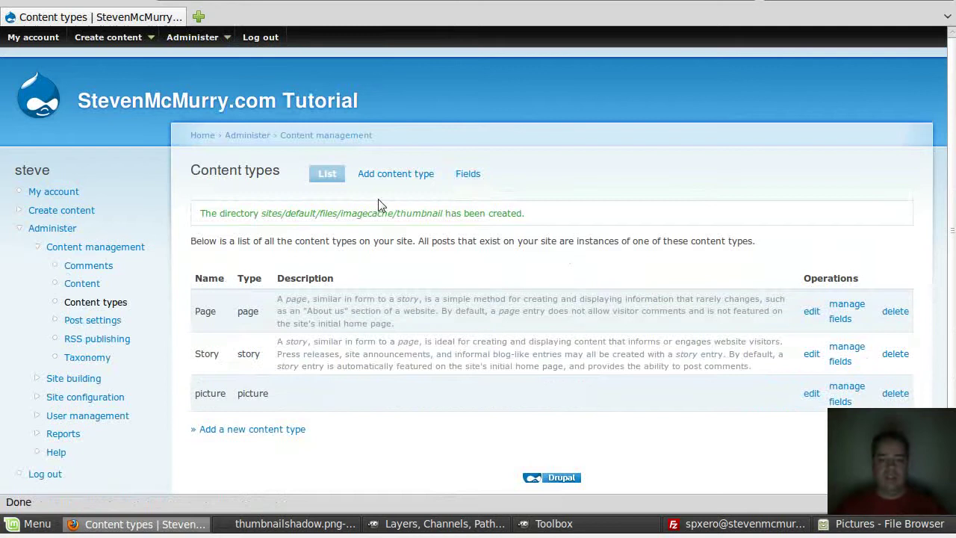
left_click(842, 393)
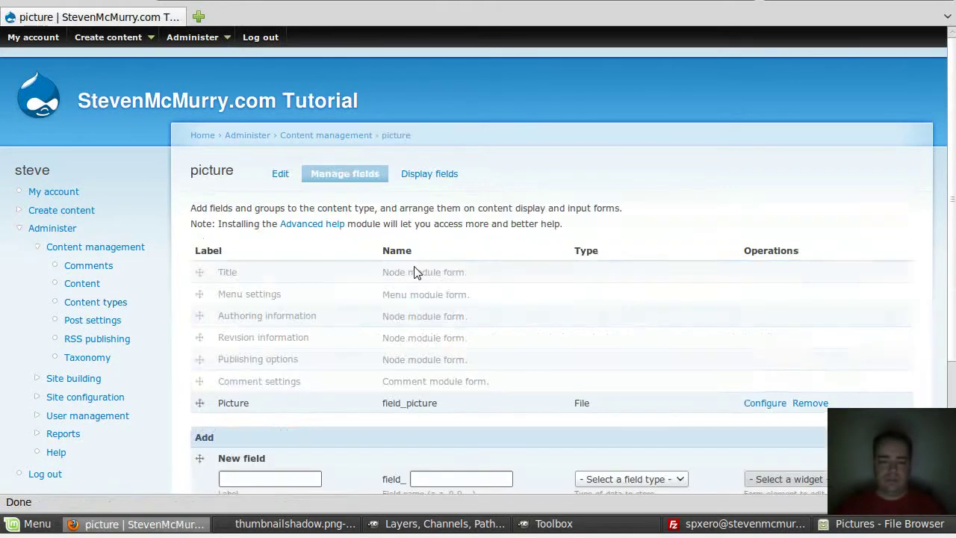
left_click(430, 173)
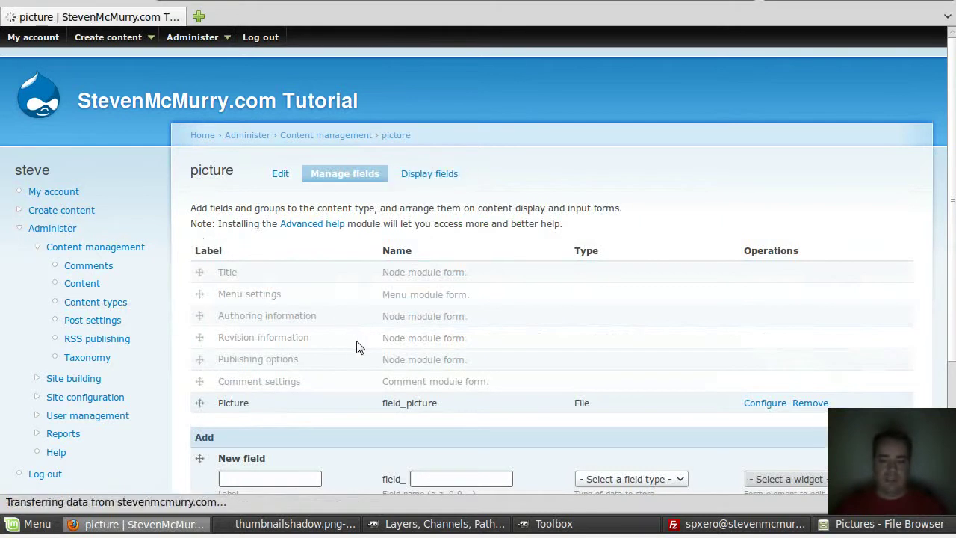
Step: Display the Picture field as thumbnail image linked to node in Teaser and thumbnail image linked to image in Full node, and save
left_click(420, 314)
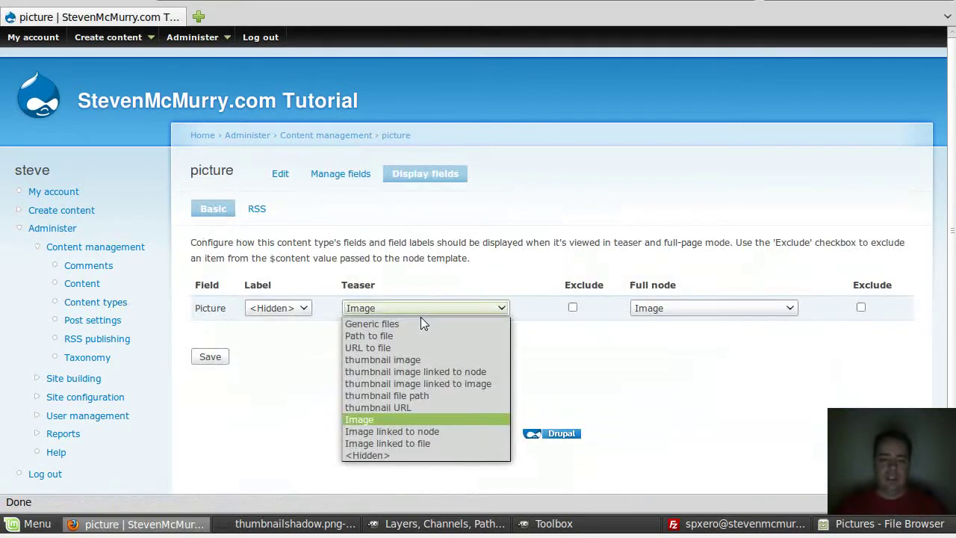
left_click(439, 371)
left_click(693, 309)
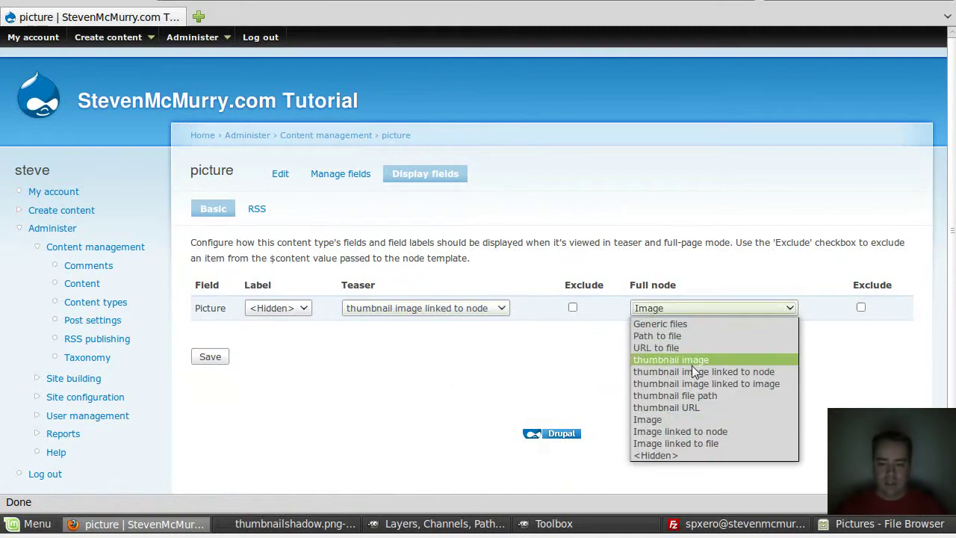
left_click(691, 385)
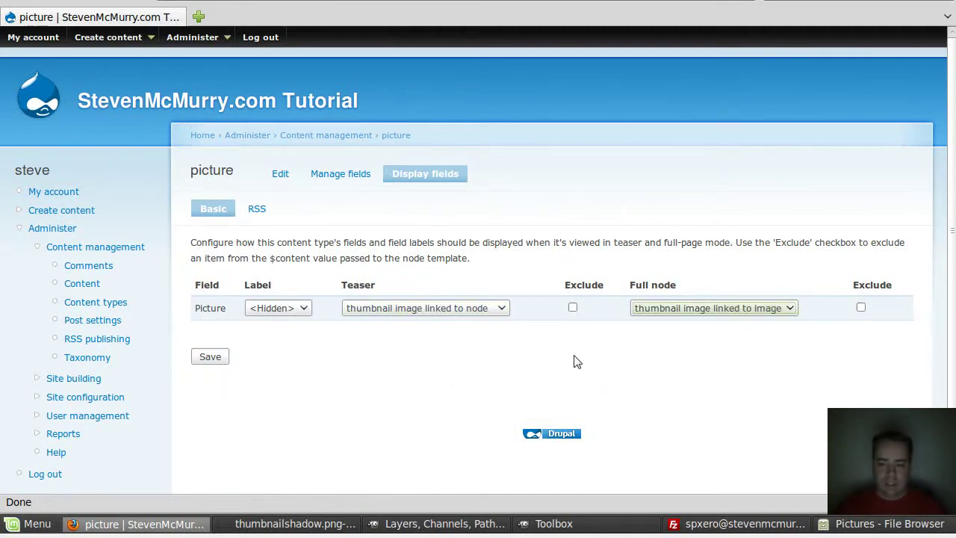
left_click(211, 358)
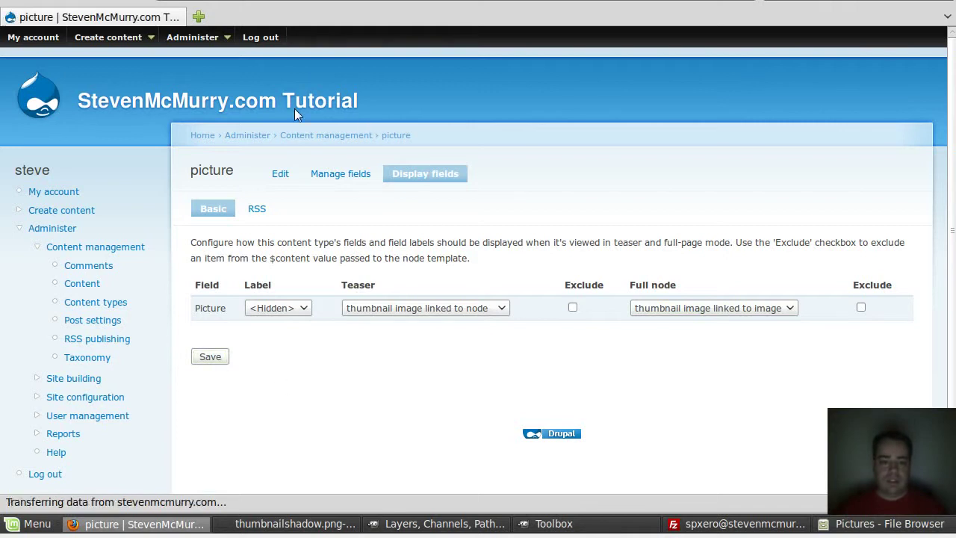
Step: Return to the site's front page and examine the picture thumbnails in the post
left_click(143, 113)
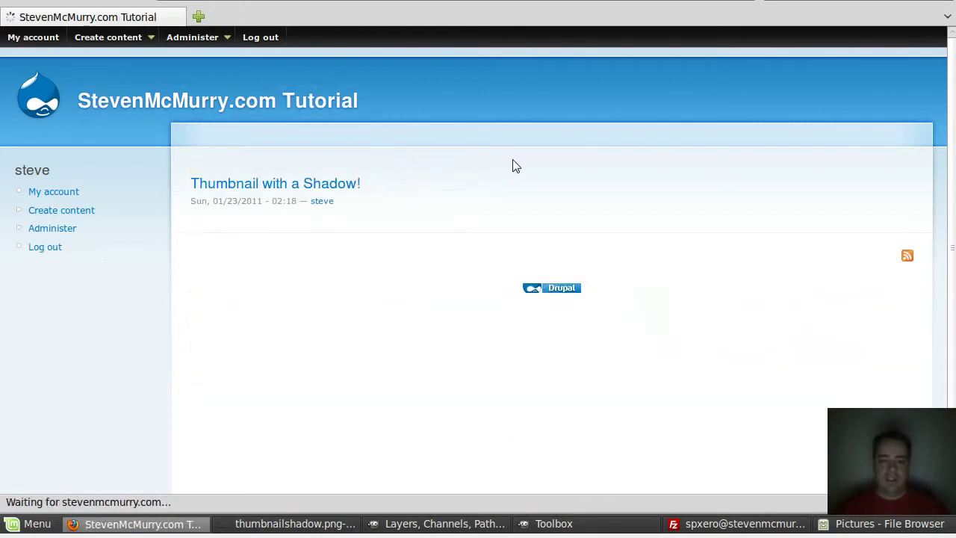
scroll(441, 241, "down", 2)
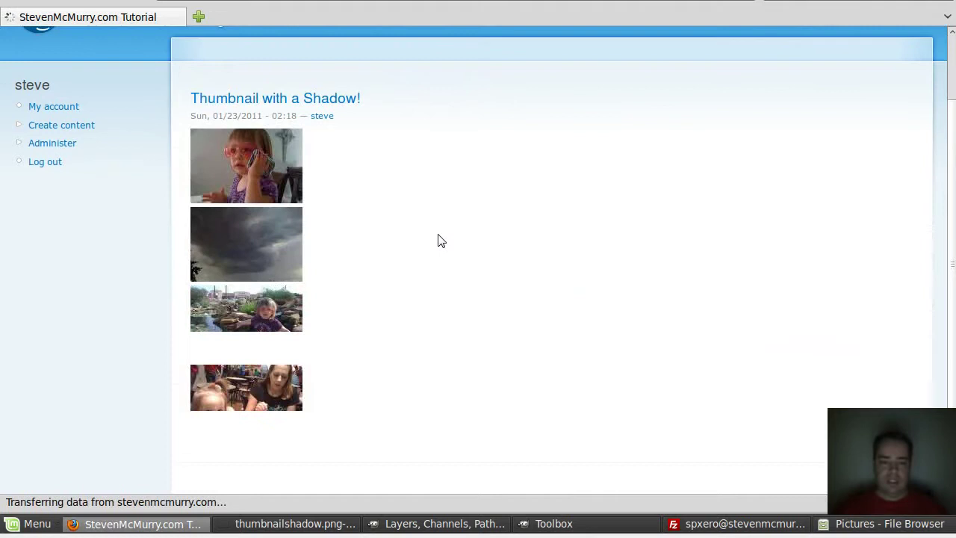
scroll(377, 218, "down", 1)
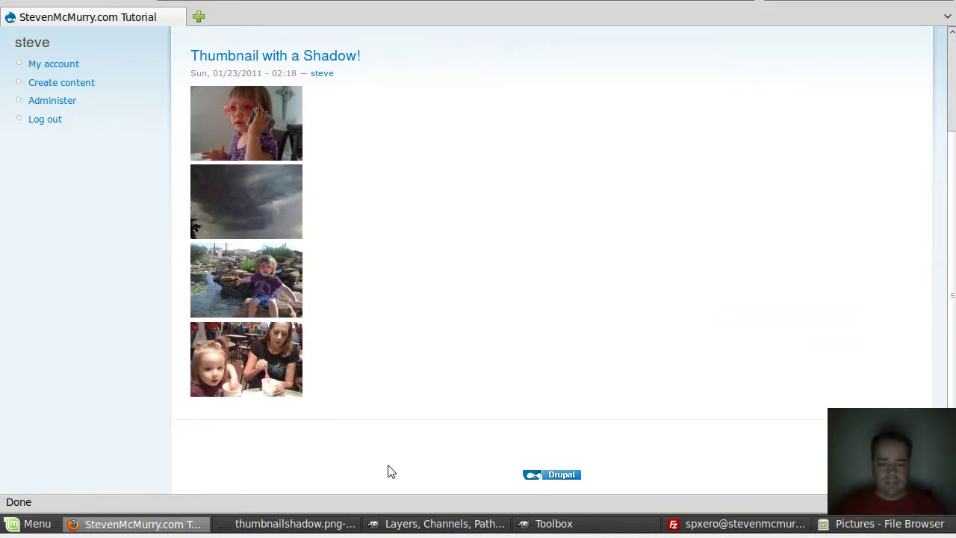
Step: Switch to GIMP, close the thumbnailshadow.png image and open the settings for creating a new image
left_click(403, 524)
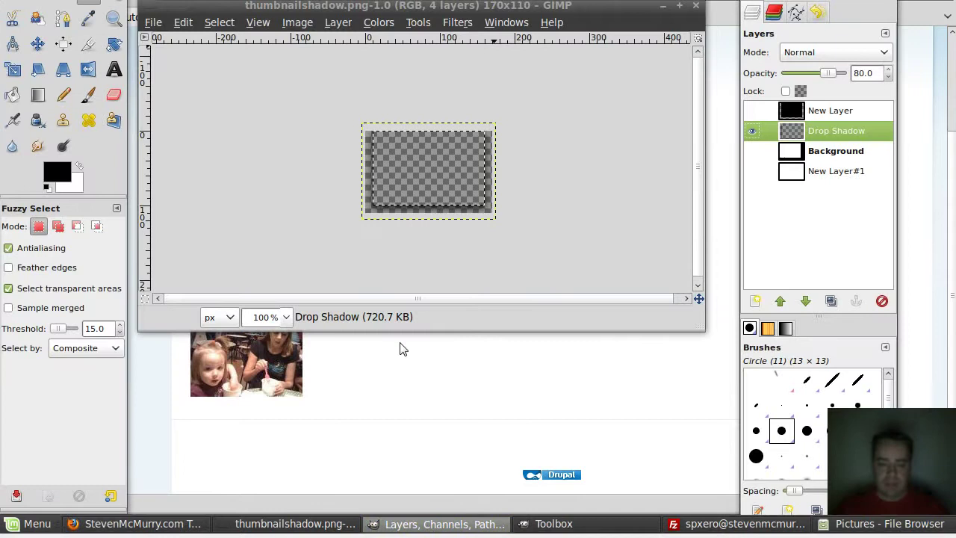
left_click(694, 6)
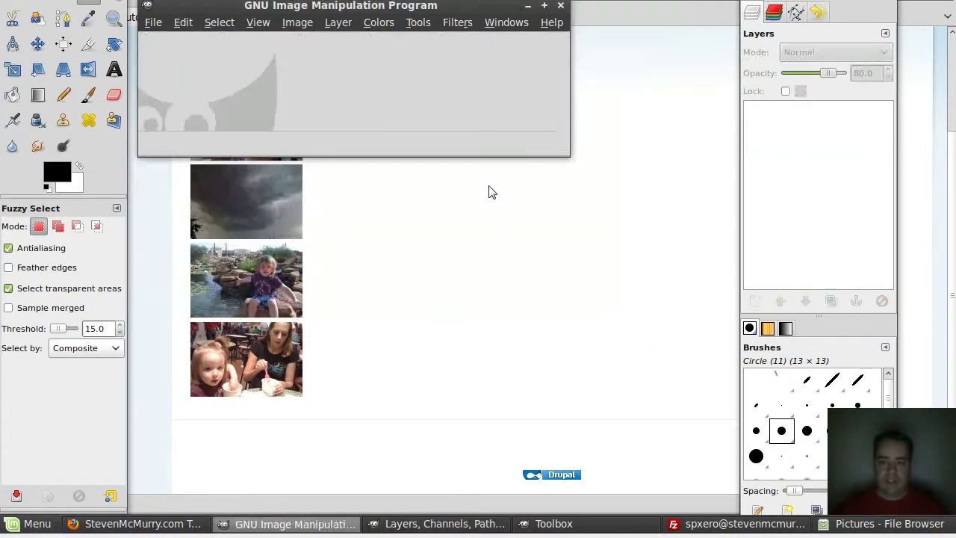
left_click(153, 23)
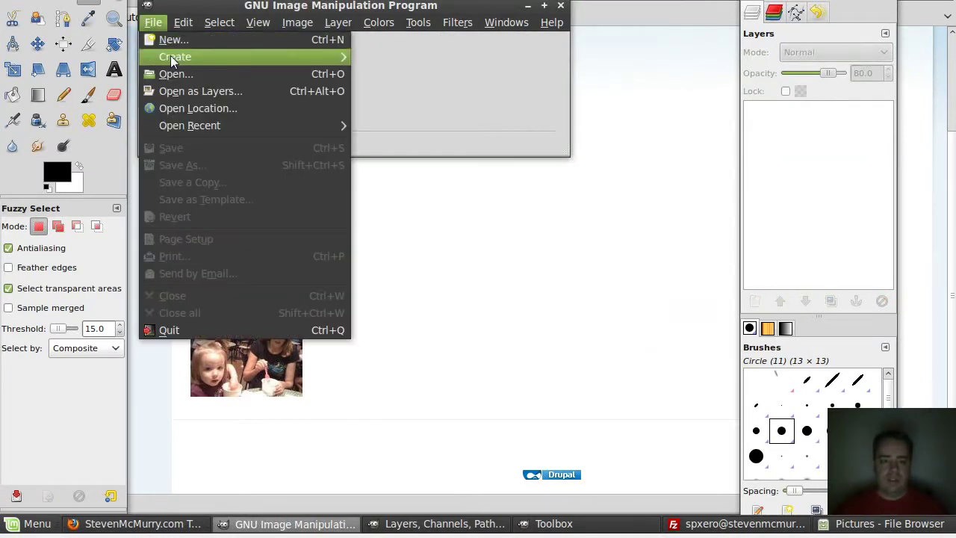
left_click(173, 42)
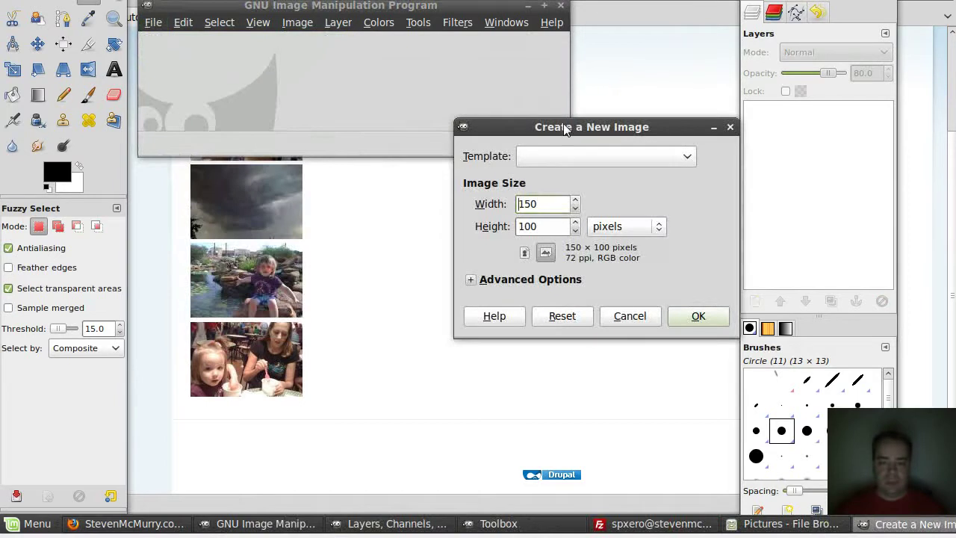
Step: Switch to the browser and copy the first thumbnail image in the post
left_click(391, 278)
right_click(246, 127)
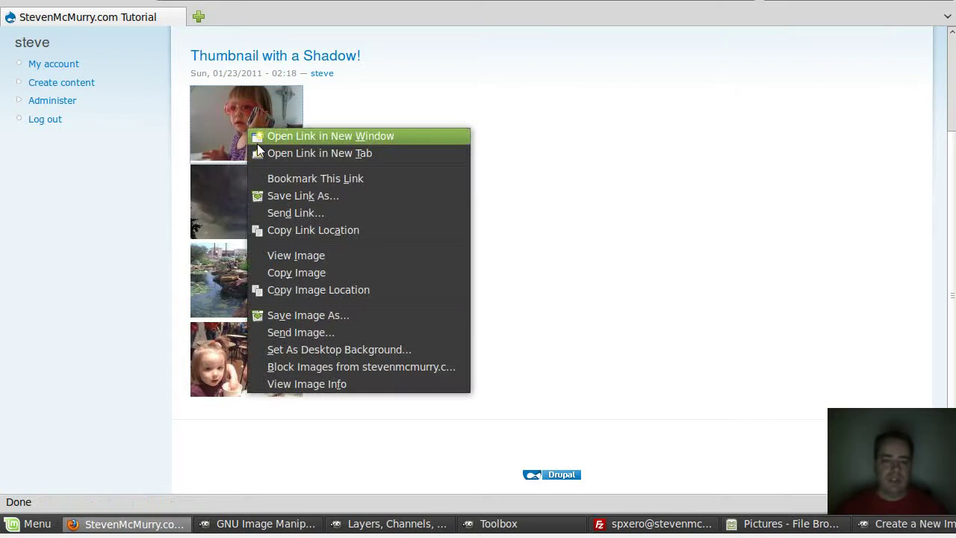
left_click(298, 272)
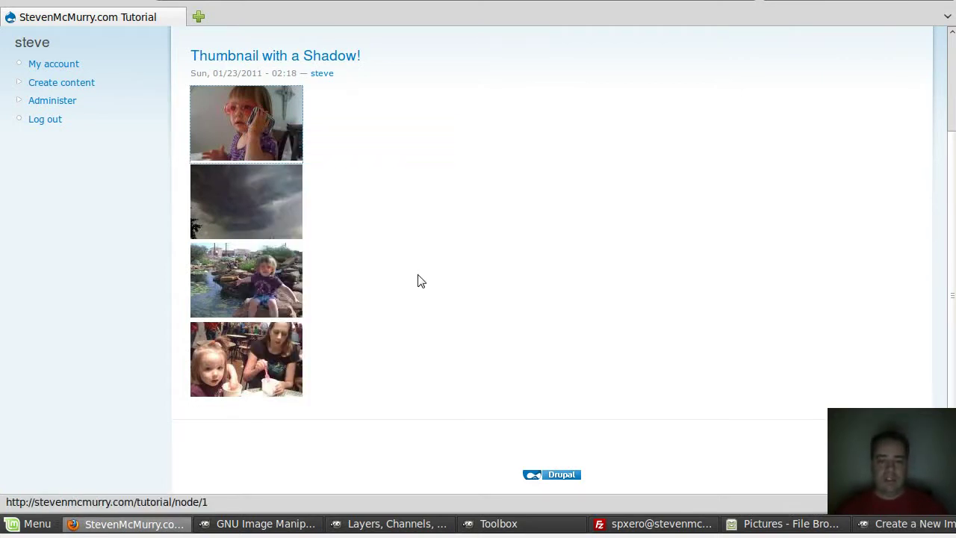
Step: Switch to GIMP and create a new image from the 640x480 template
key("alt+Tab")
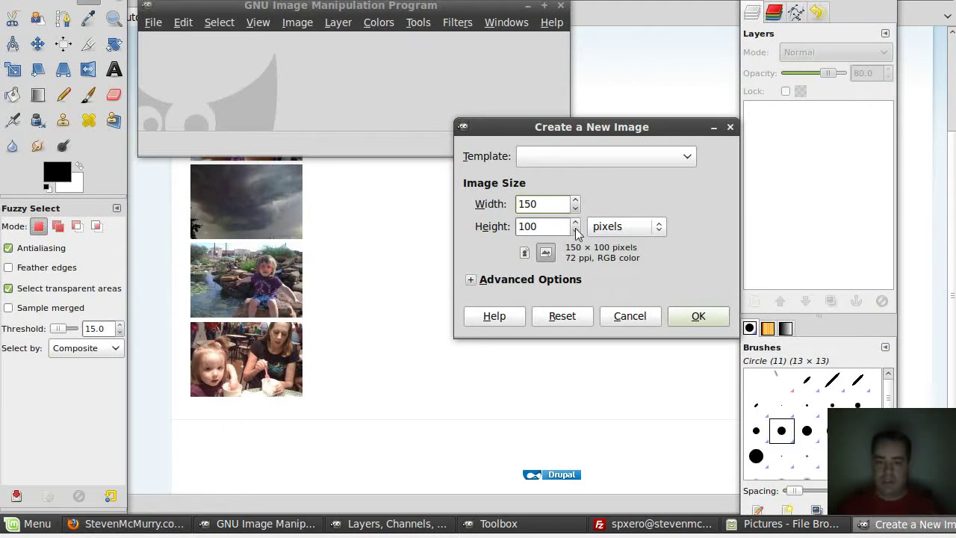
scroll(628, 158, "down", 1)
left_click(585, 159)
left_click(585, 159)
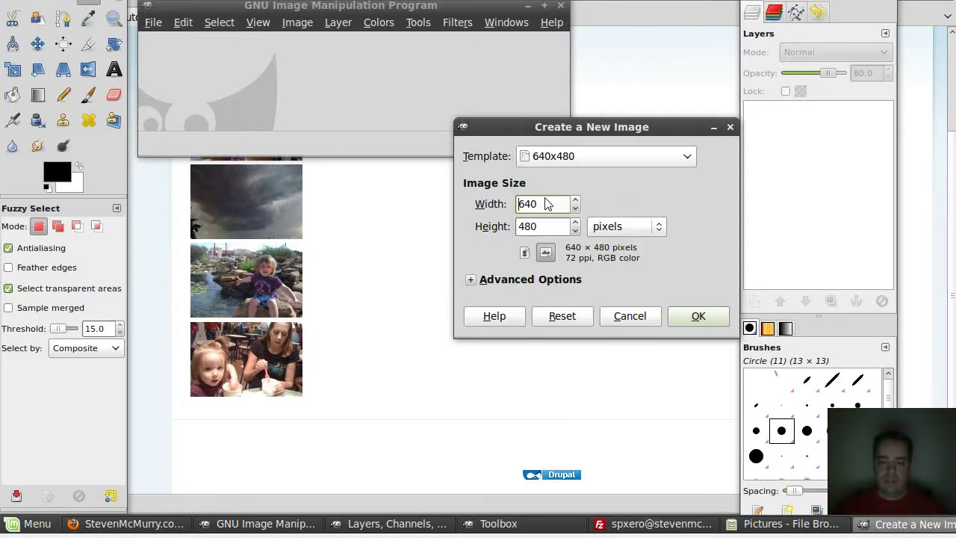
left_click(682, 320)
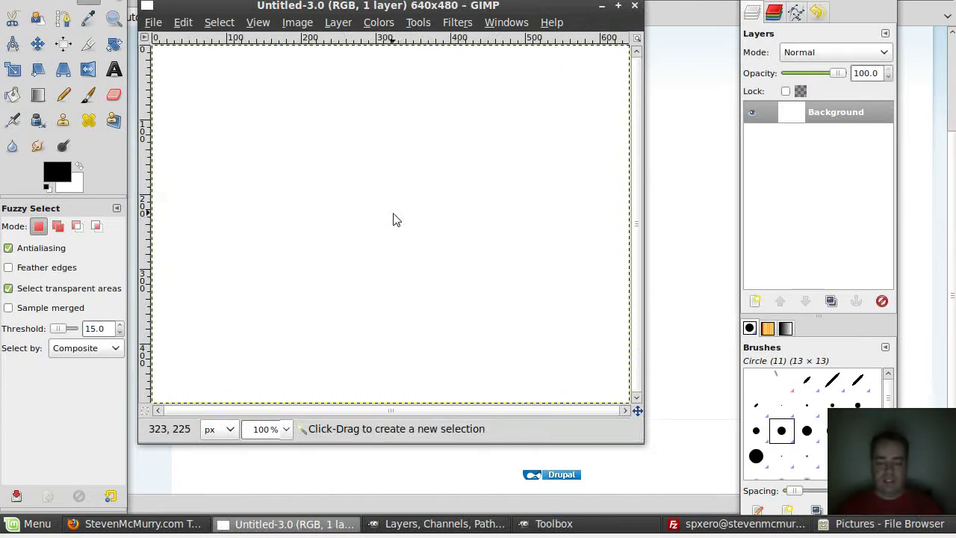
Step: Paste the copied thumbnail into the new image and autocrop the image to it
key("ctrl+v")
left_click(297, 22)
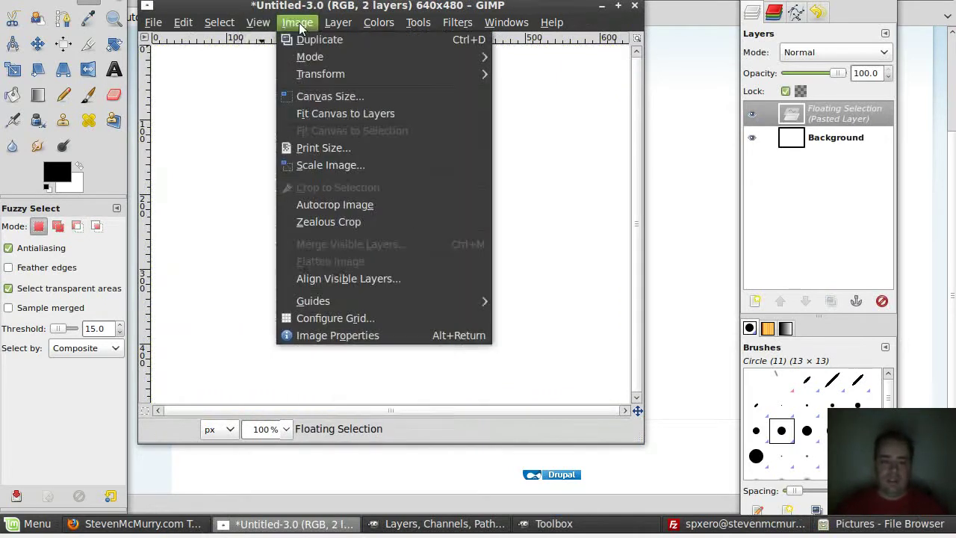
left_click(340, 204)
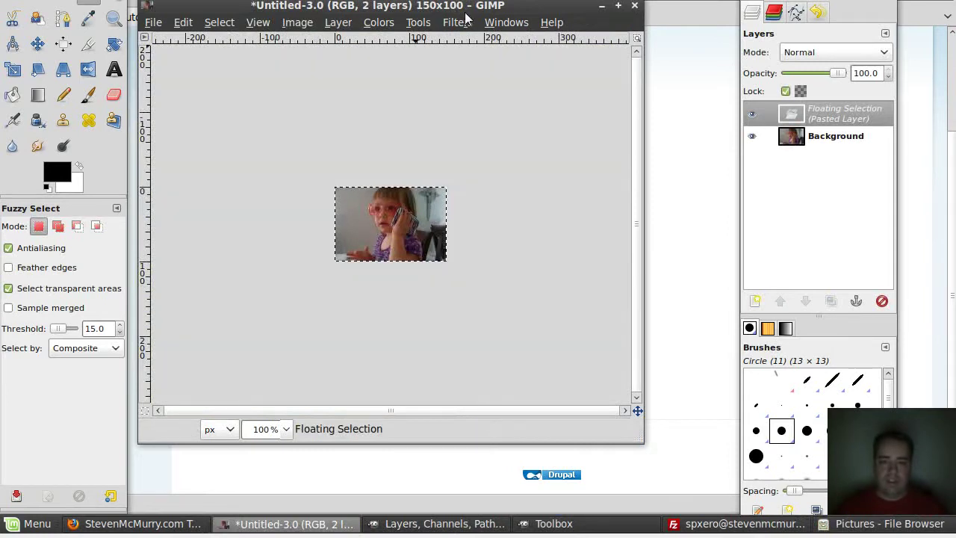
Step: Convert the floating pasted thumbnail into its own layer and hide the Background layer
left_click(760, 303)
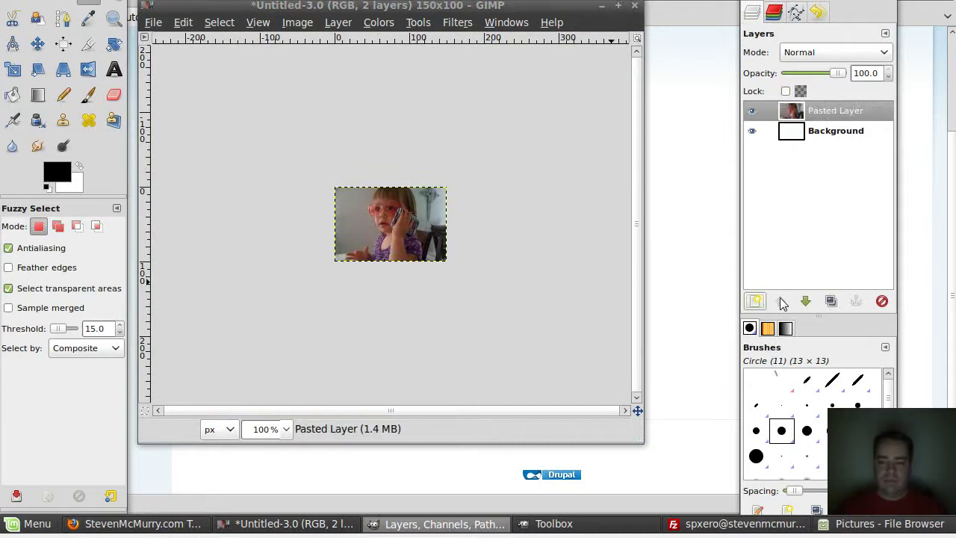
left_click(752, 131)
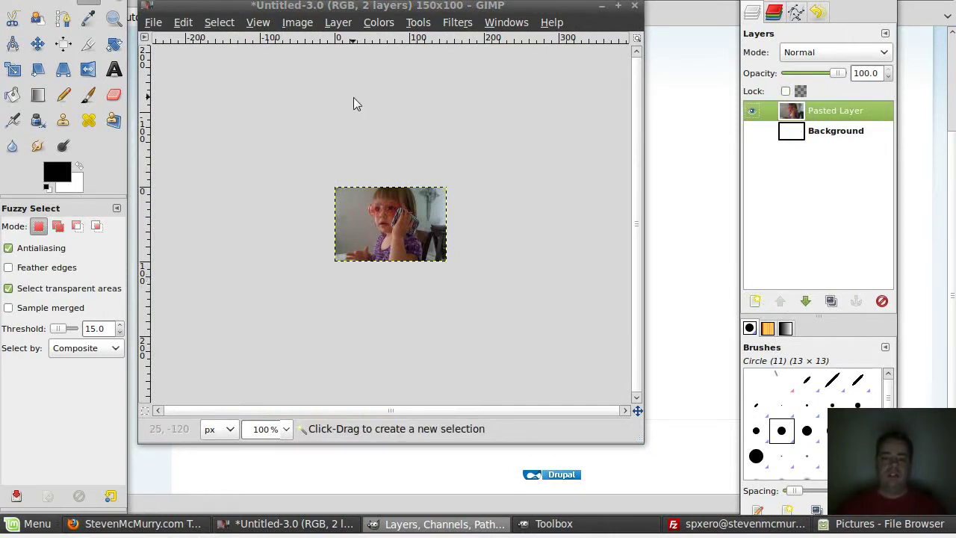
Step: Resize the image canvas to 170 × 110 pixels, keeping the offset at 0 and resizing no layers
left_click(303, 24)
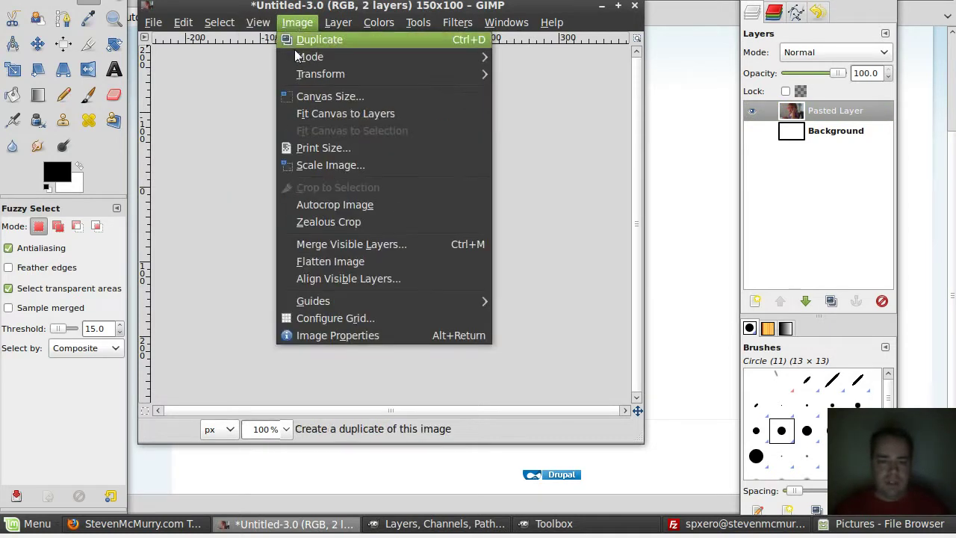
left_click(299, 97)
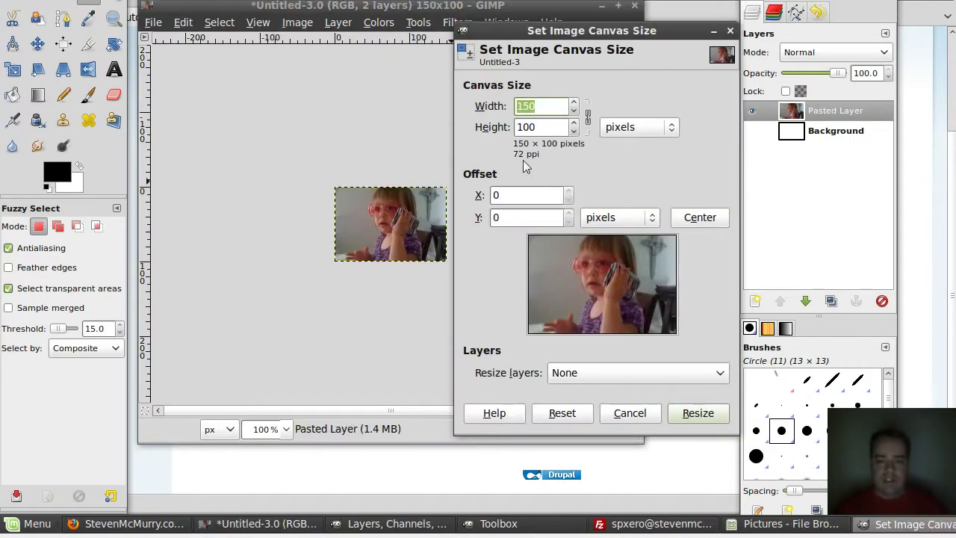
left_click(566, 110)
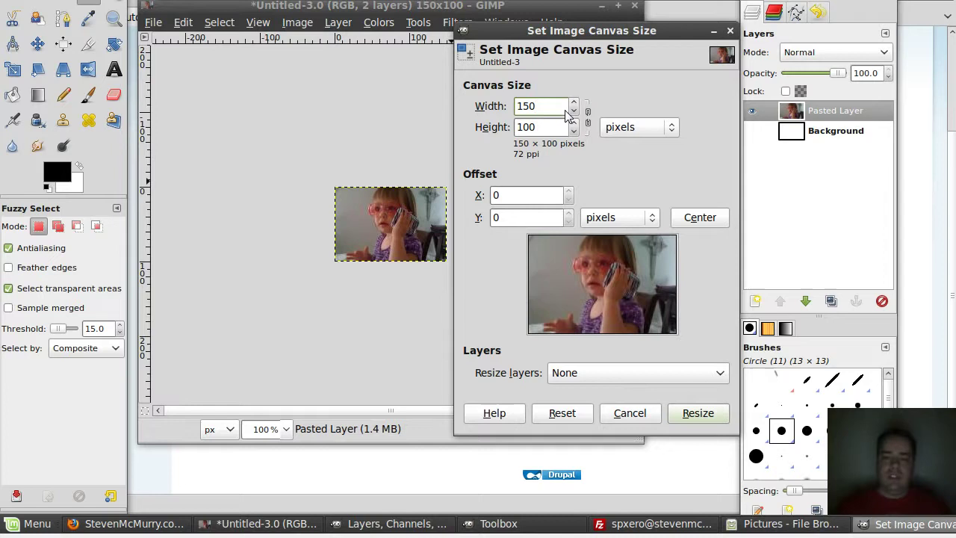
key("BackSpace")
key("BackSpace")
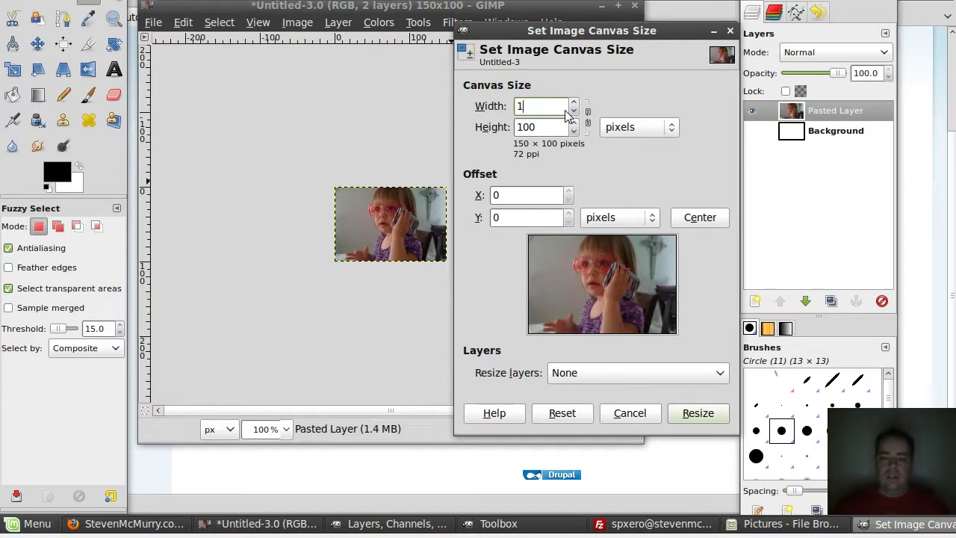
type("70")
key("Tab")
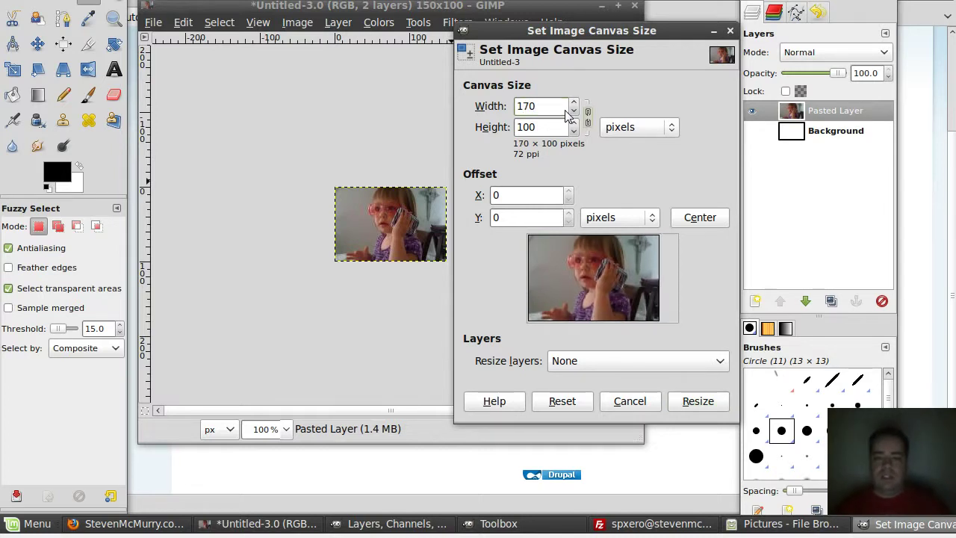
key("Tab")
key("End")
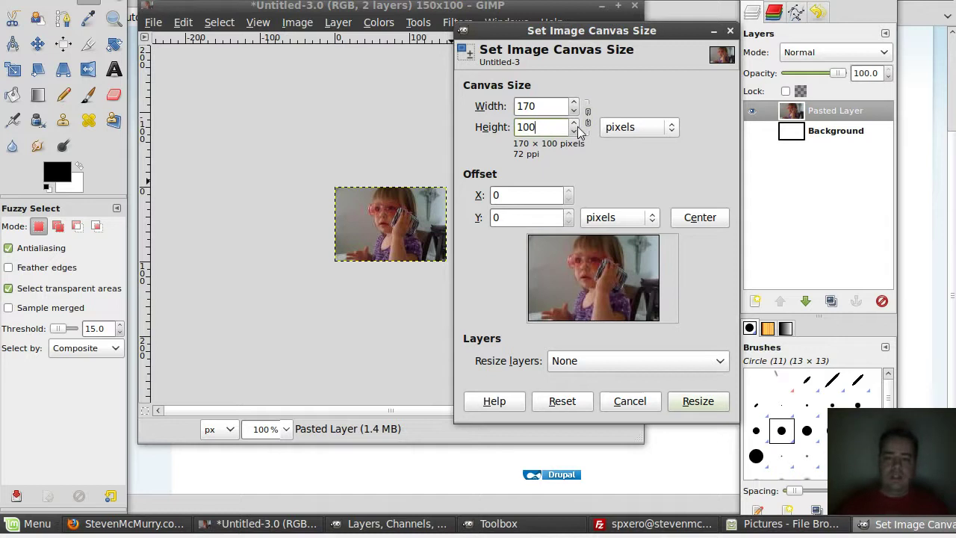
key("BackSpace")
key("BackSpace")
type("10")
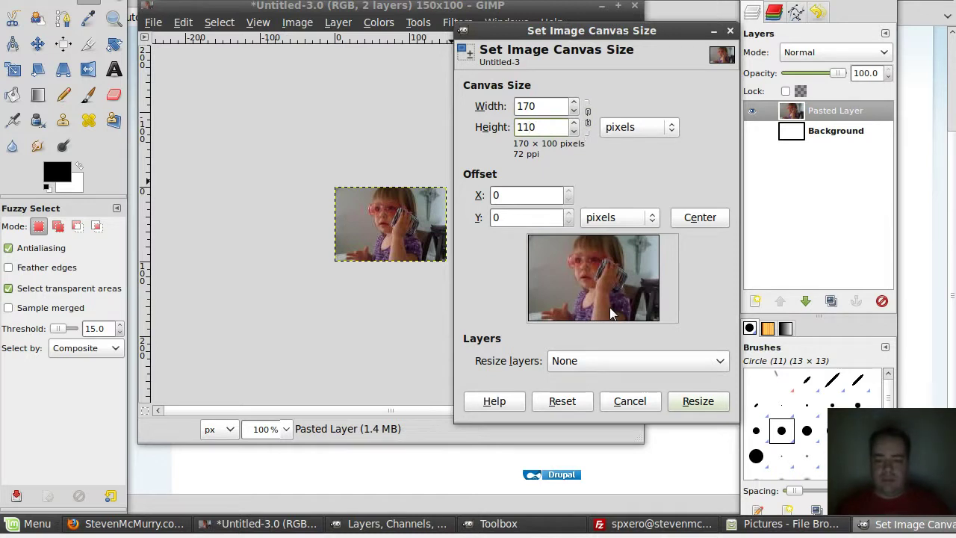
left_click(688, 401)
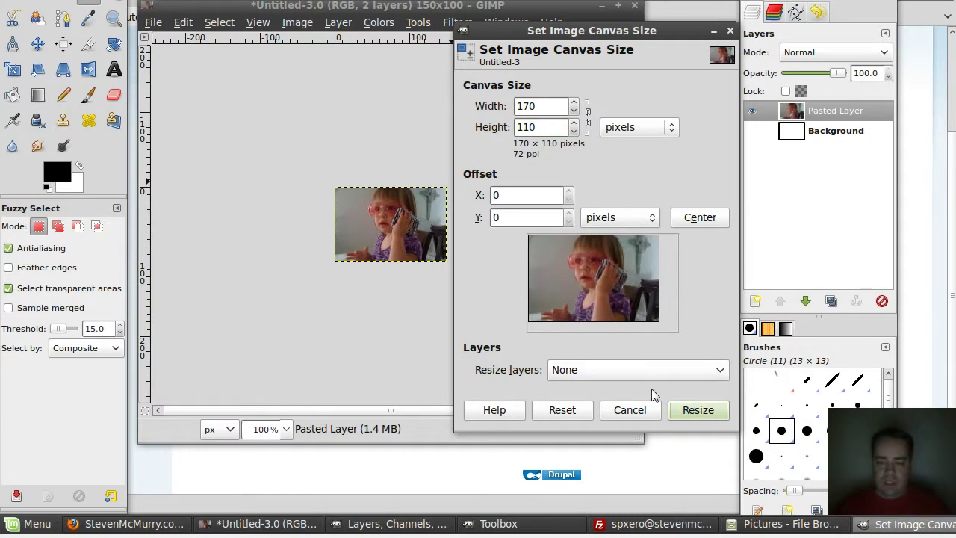
left_click(699, 413)
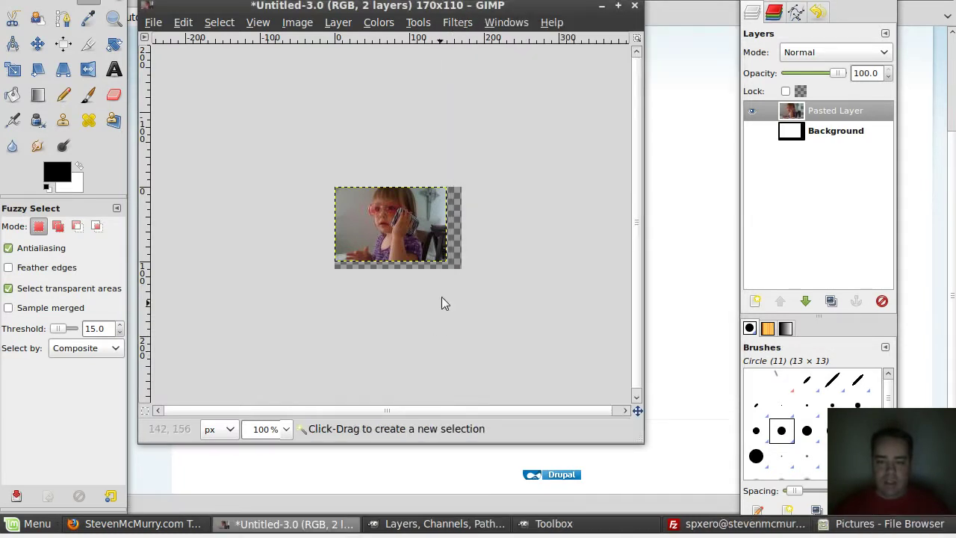
Step: Move the pasted thumbnail layer 10 pixels to the right with the Move tool to centre it horizontally on the canvas
left_click(37, 43)
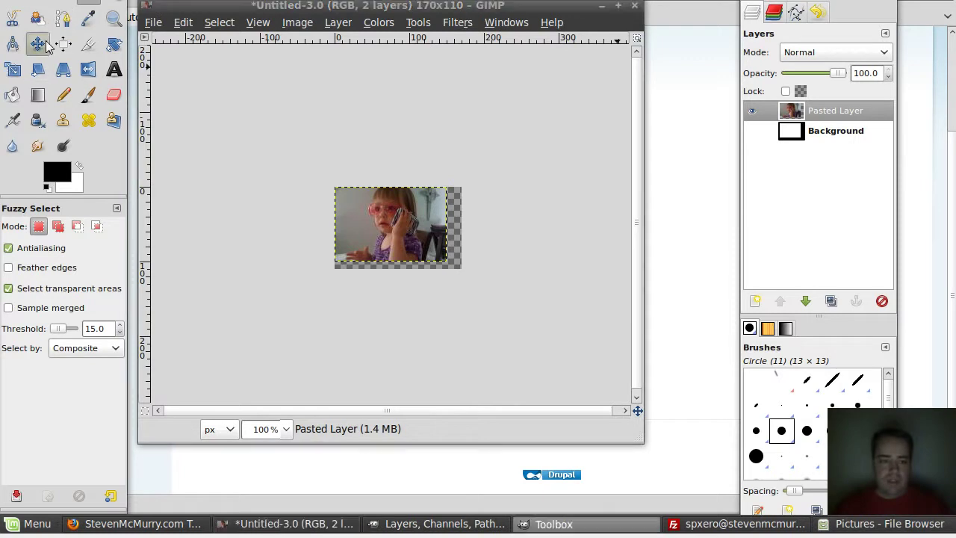
left_click(426, 241)
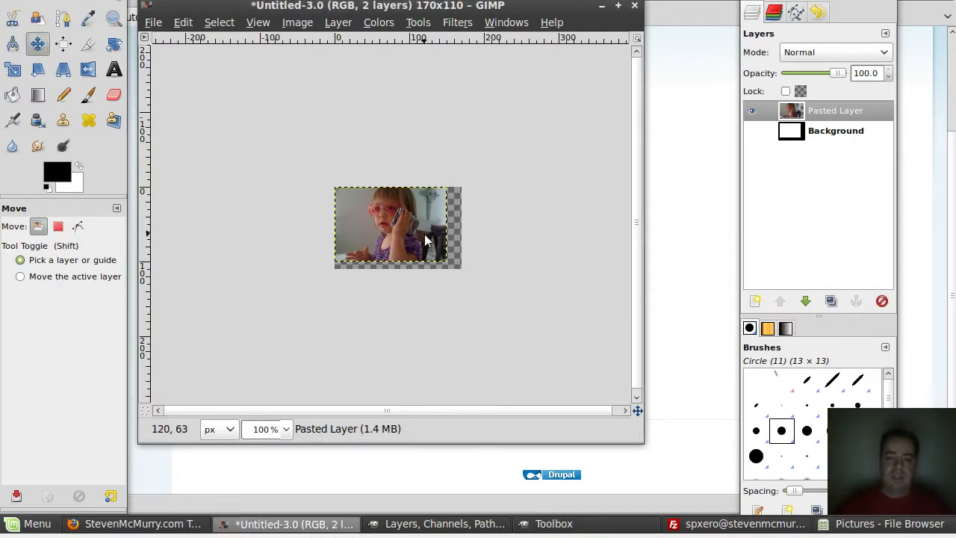
key("Right")
key("Right")
key("Right")
key("Right")
key("Right")
key("Right")
key("Right")
key("Right")
key("Right")
key("Right")
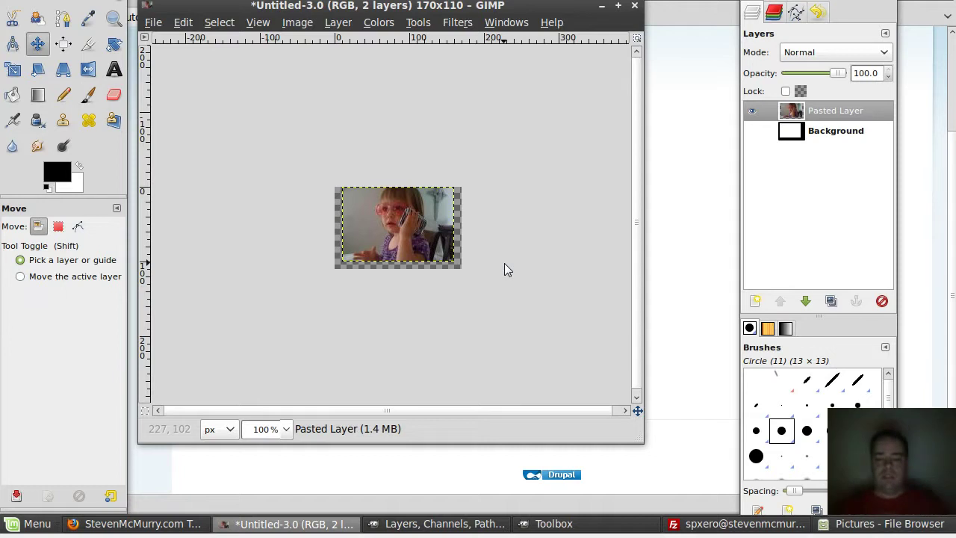
Step: Apply a Drop Shadow to the pasted layer with offset X 0, offset Y 5, blur radius 10, opacity 80 and resizing disabled
left_click(457, 23)
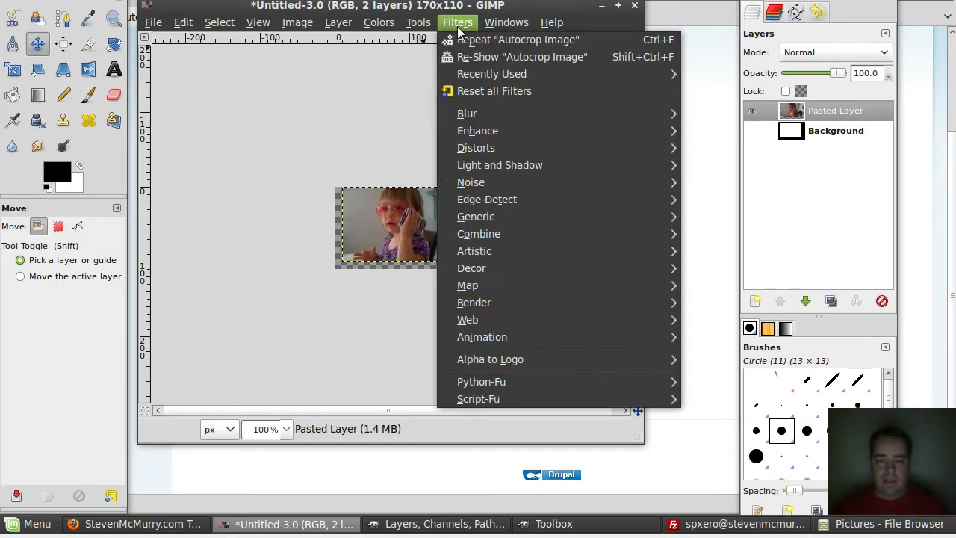
mouse_move(553, 168)
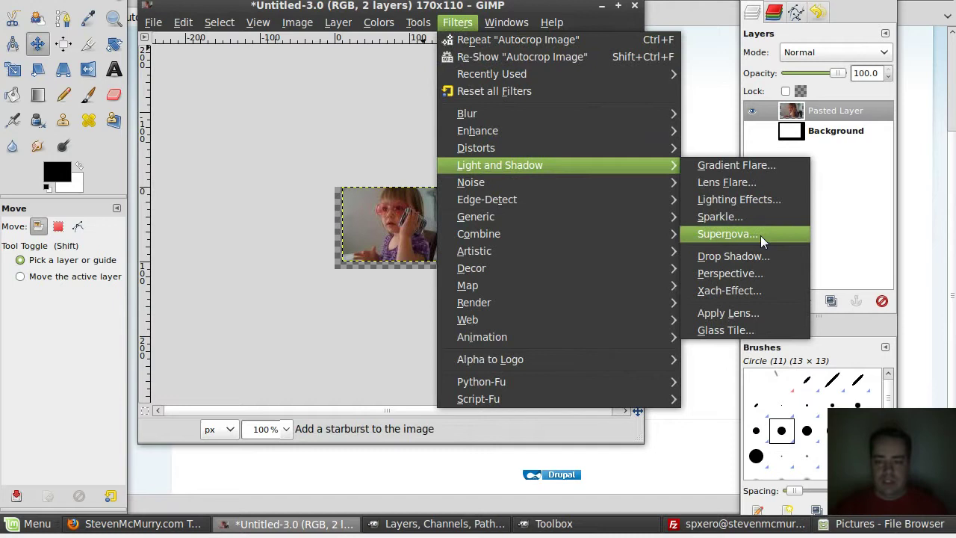
left_click(751, 256)
left_click(338, 121)
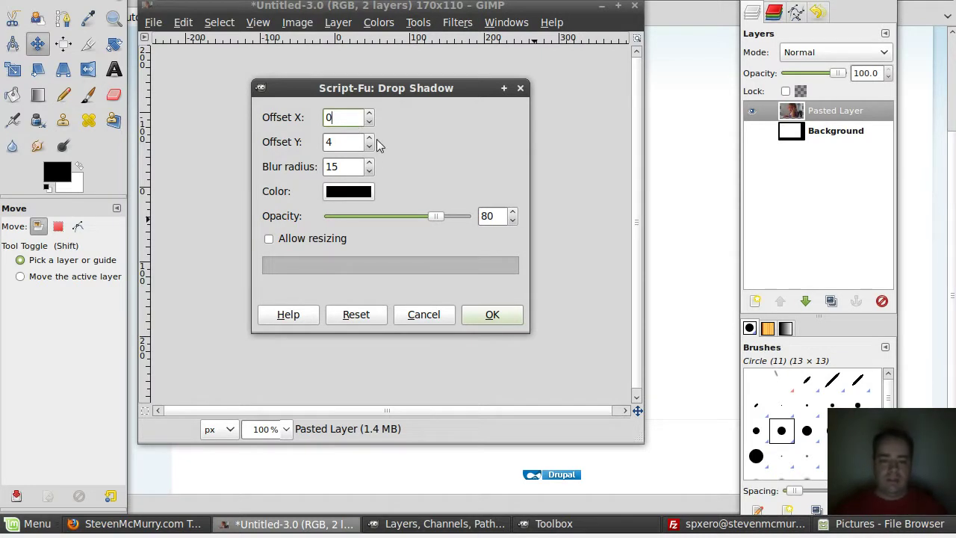
left_click(368, 138)
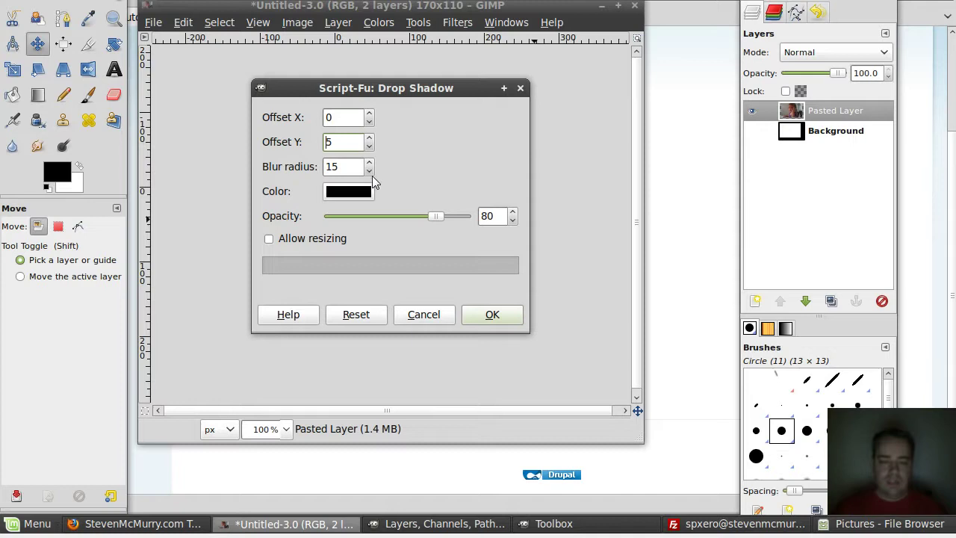
left_click(369, 173)
left_click(370, 173)
left_click(367, 172)
left_click(323, 244)
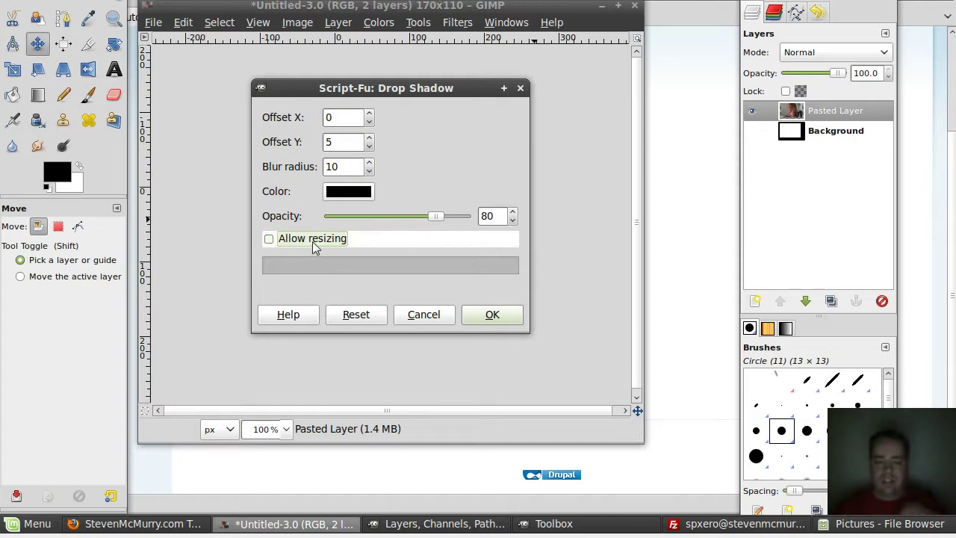
left_click(490, 316)
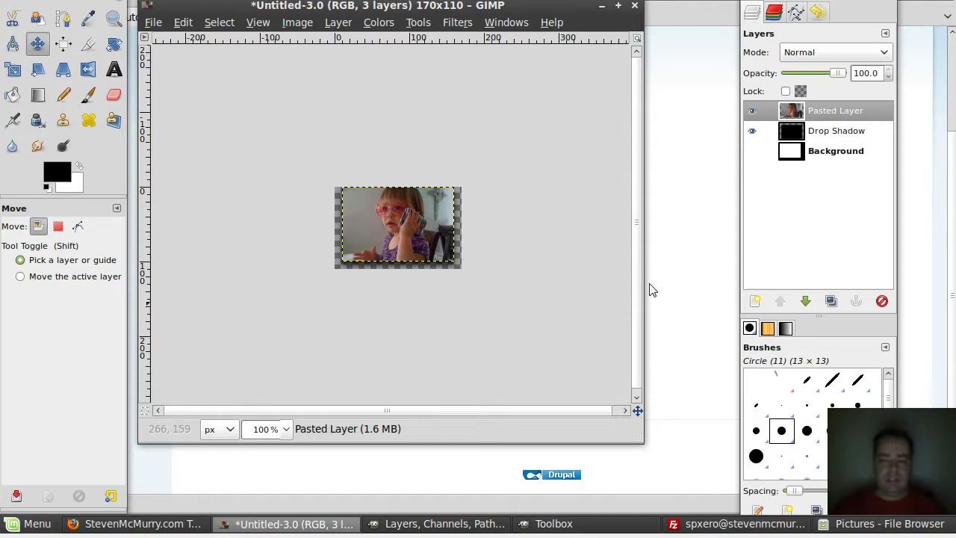
Step: Add a white-filled 170 × 110 px layer and lower it to the bottom of the layer stack
left_click(754, 301)
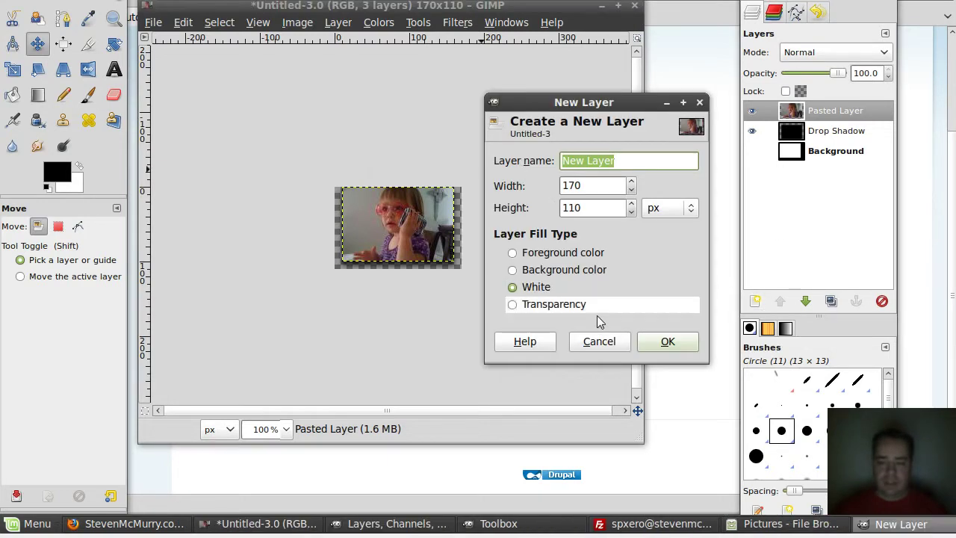
left_click(659, 345)
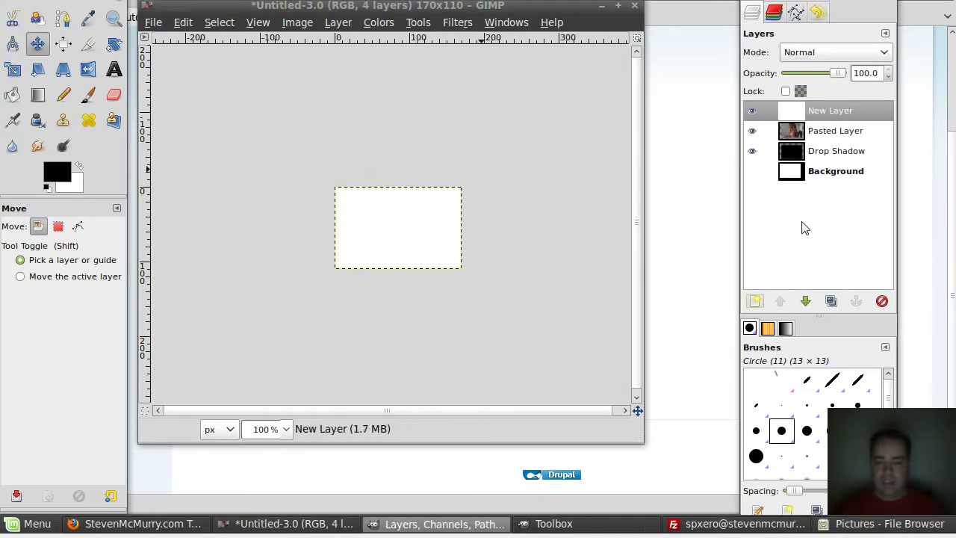
double_click(805, 300)
left_click(805, 300)
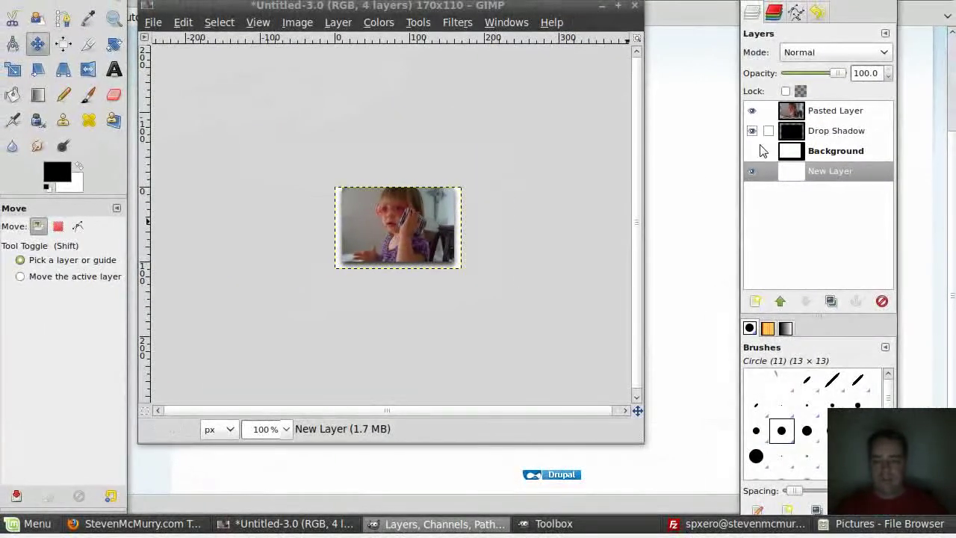
Step: Hide the new white layer and briefly hide the pasted photo layer to examine the drop shadow alone
left_click(752, 170)
left_click(751, 130)
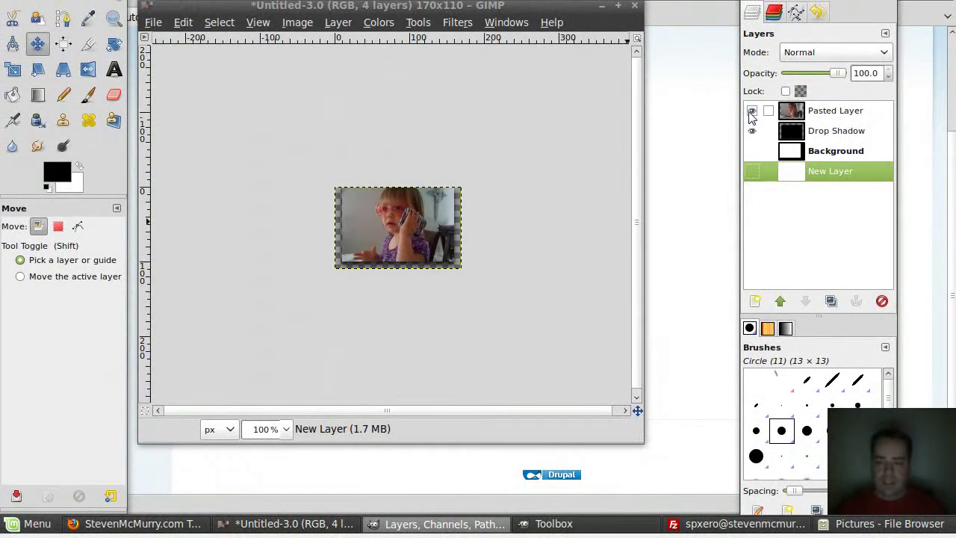
left_click(752, 111)
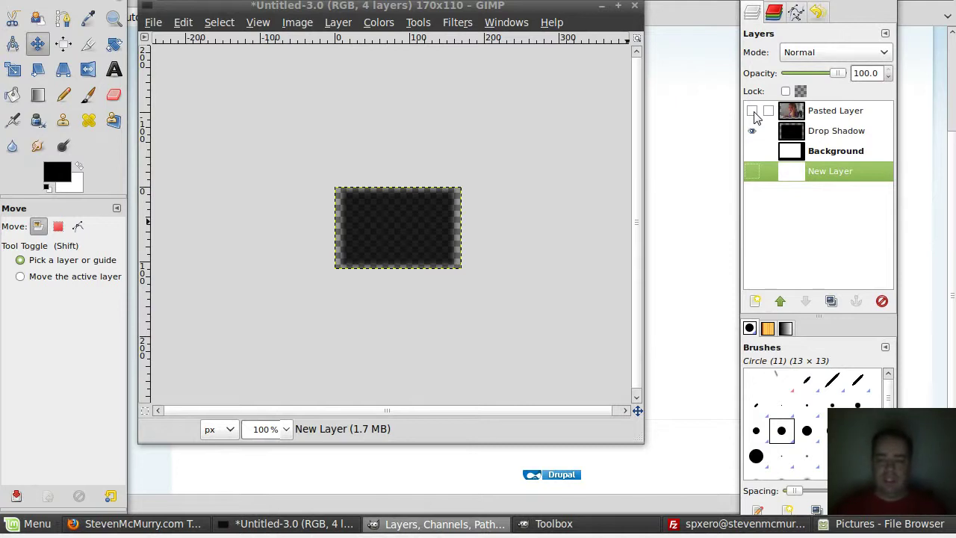
left_click(752, 110)
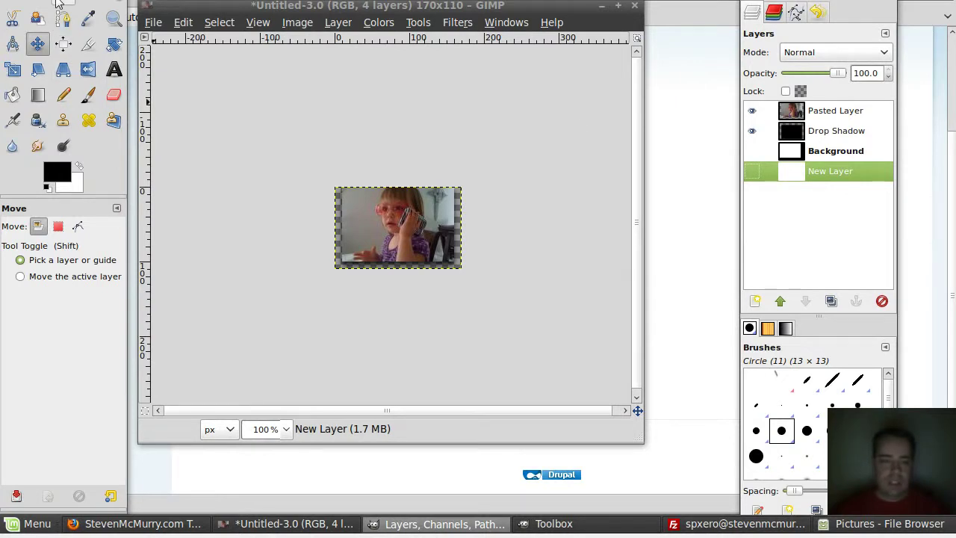
Step: Try to select the transparent border around the photo with Fuzzy Select on the pasted layer
left_click(90, 3)
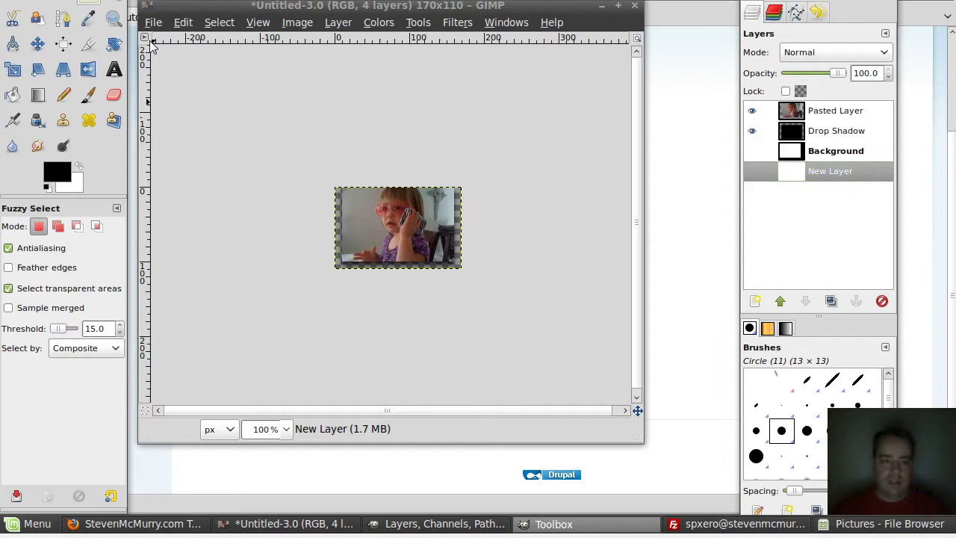
left_click(459, 216)
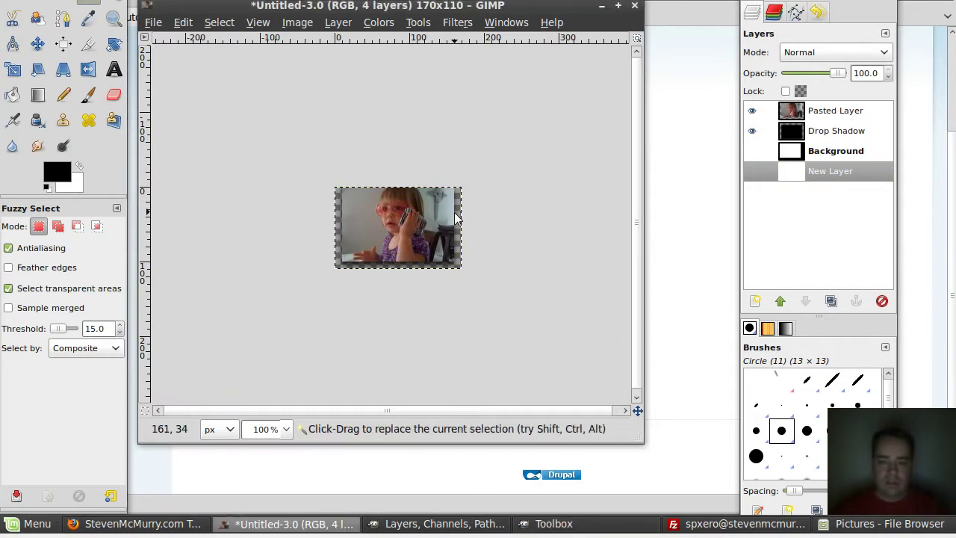
left_click(838, 114)
left_click(458, 242)
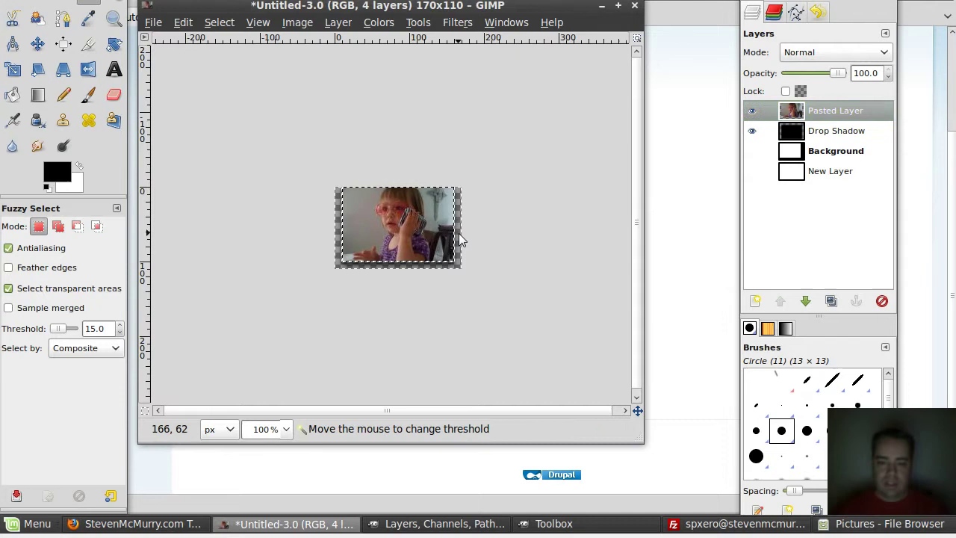
left_click(459, 241)
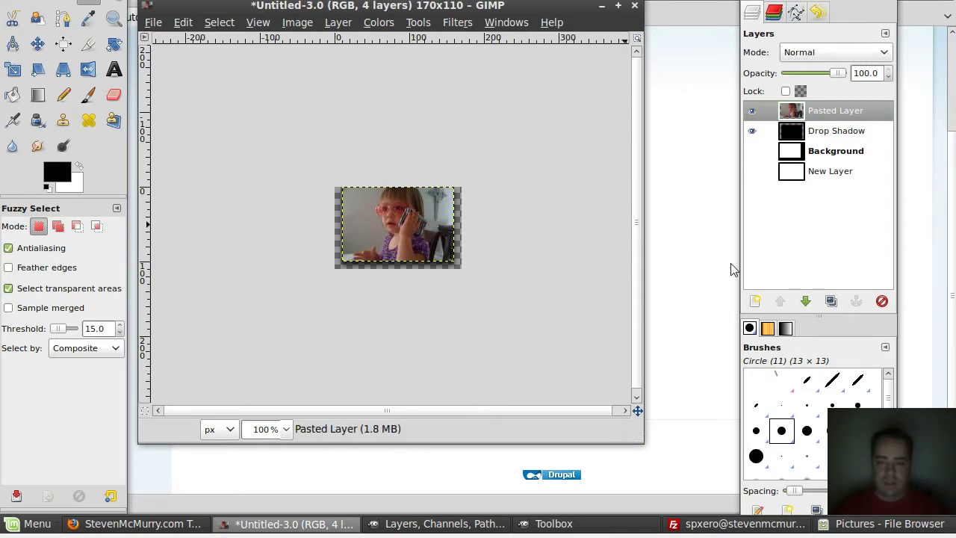
Step: Expand the pasted photo layer to the image size and select the photo's area by inverting a Fuzzy Select of the transparent border
left_click(340, 223)
left_click(297, 22)
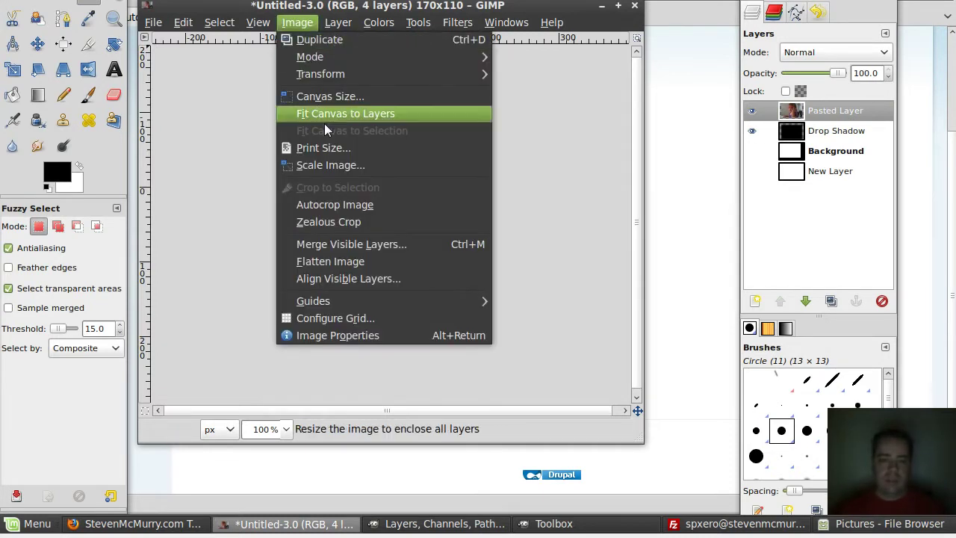
mouse_move(338, 22)
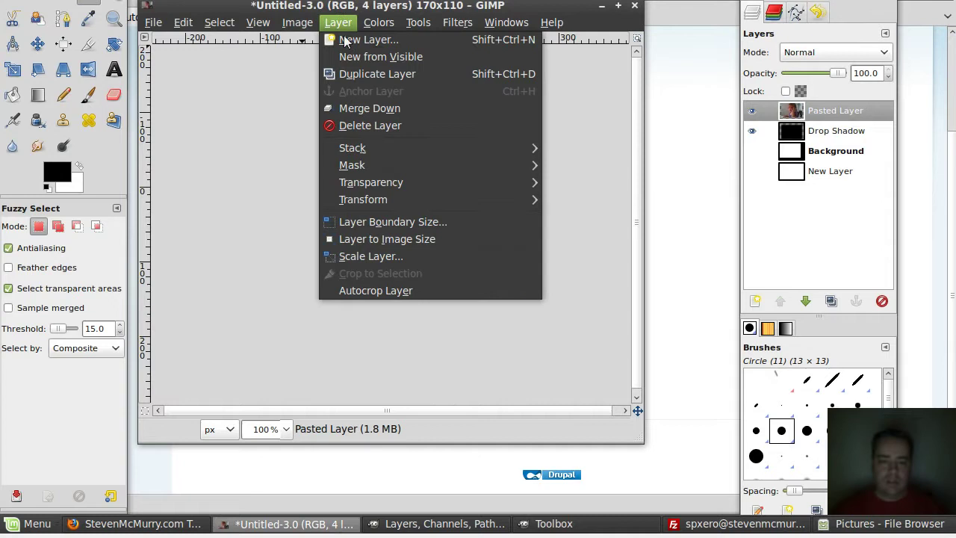
left_click(395, 241)
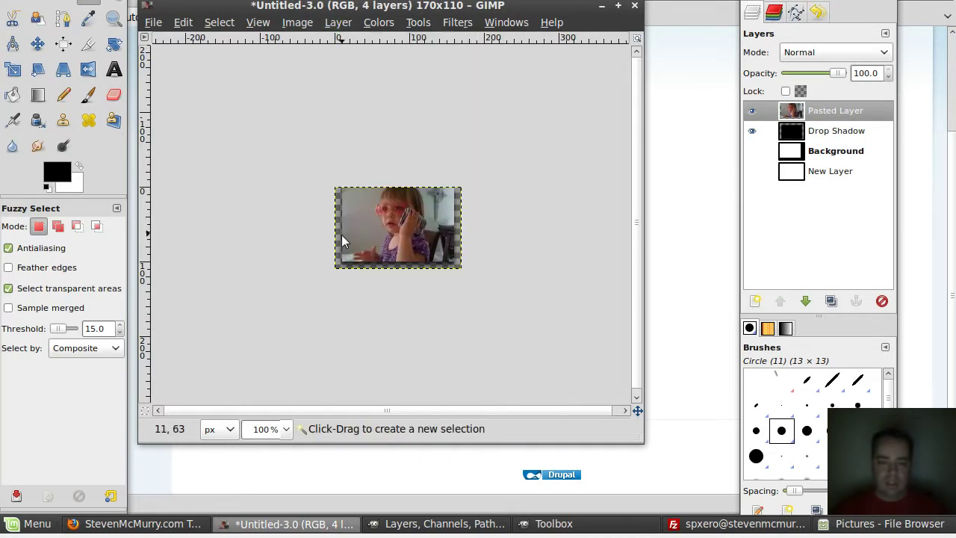
left_click(219, 22)
left_click(232, 70)
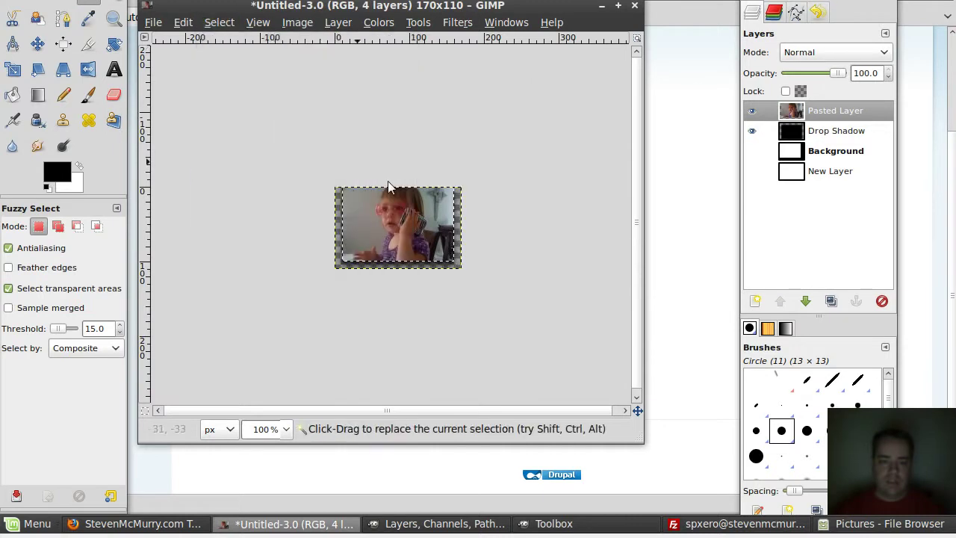
Step: Hide the pasted photo layer and clear the selected photo area from the Drop Shadow layer
left_click(751, 111)
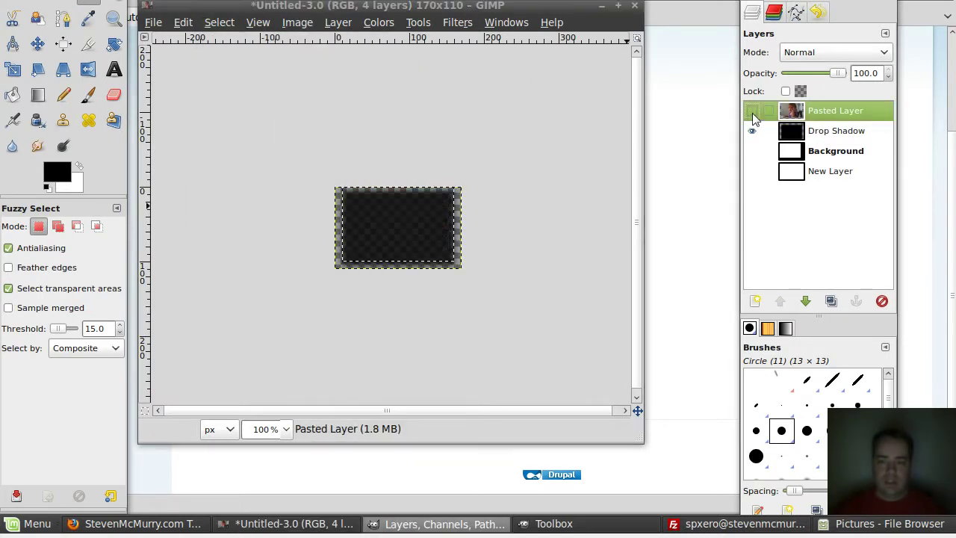
left_click(829, 135)
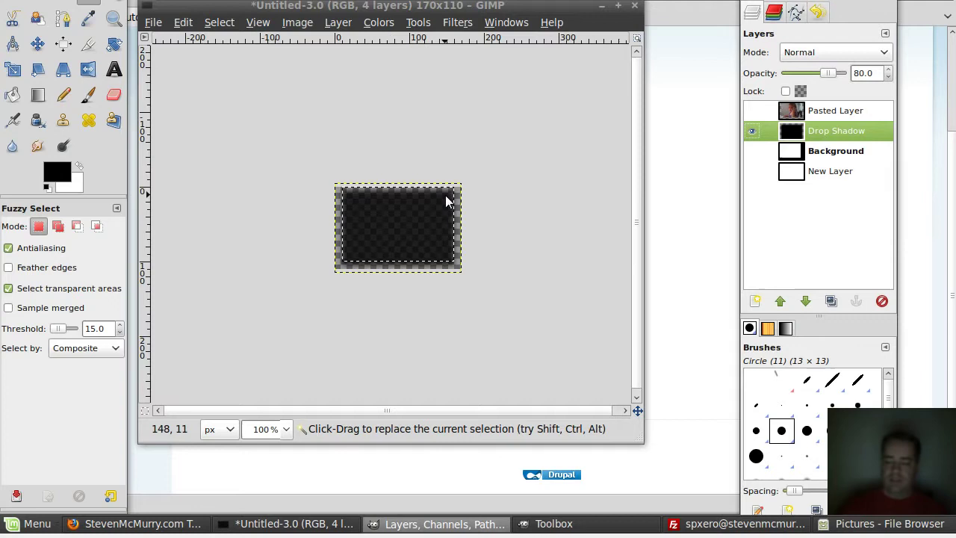
key("Delete")
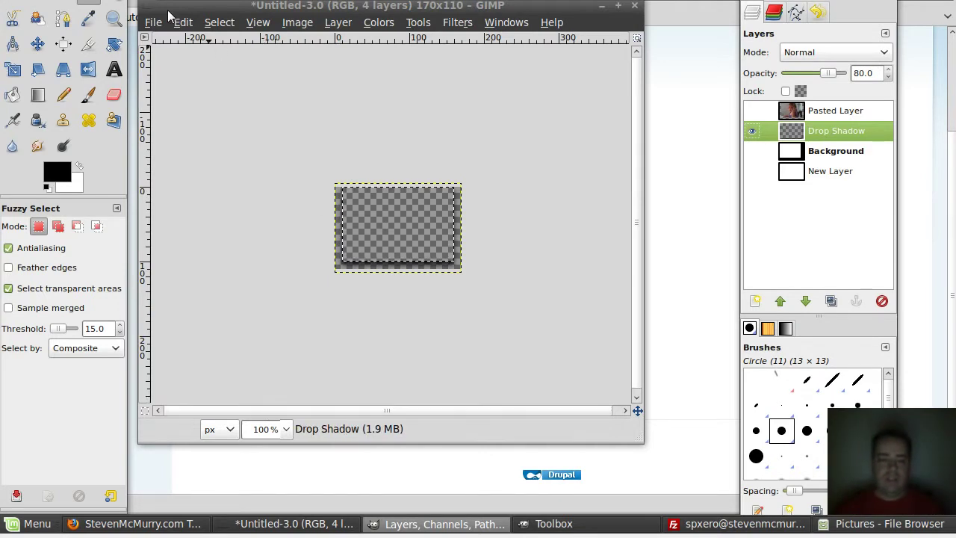
Step: Save the shadow image as thumbnailshadow2.png in the home folder, exporting with merged visible layers and the default PNG options
left_click(150, 24)
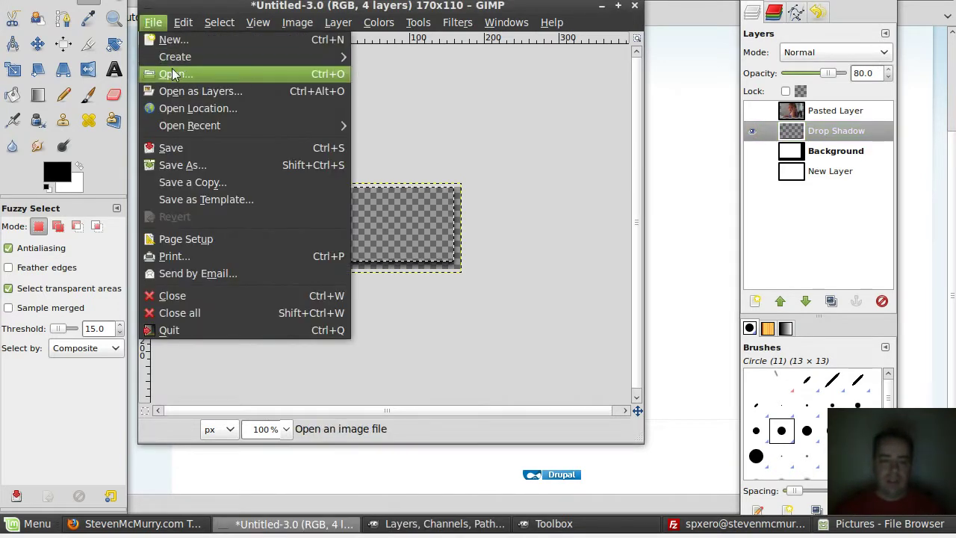
left_click(186, 170)
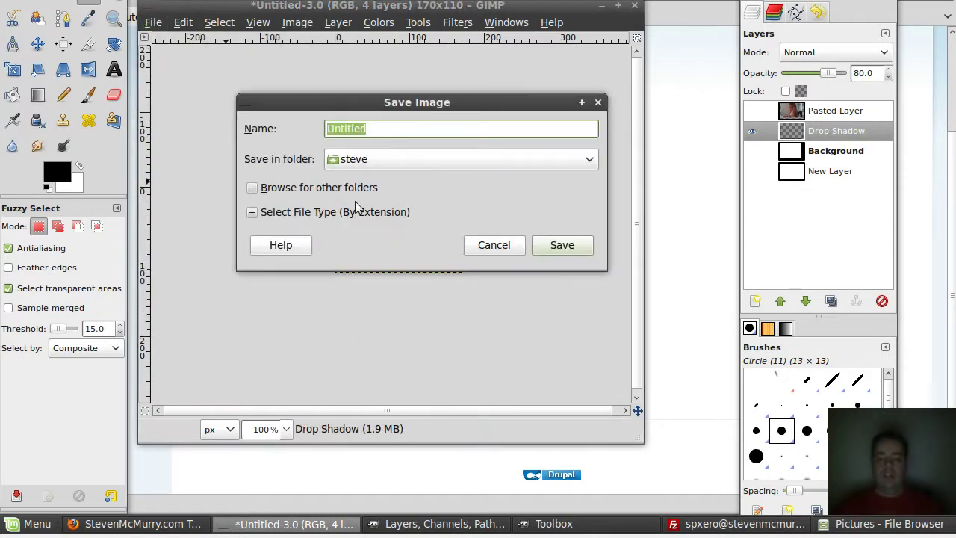
type("thumbnail")
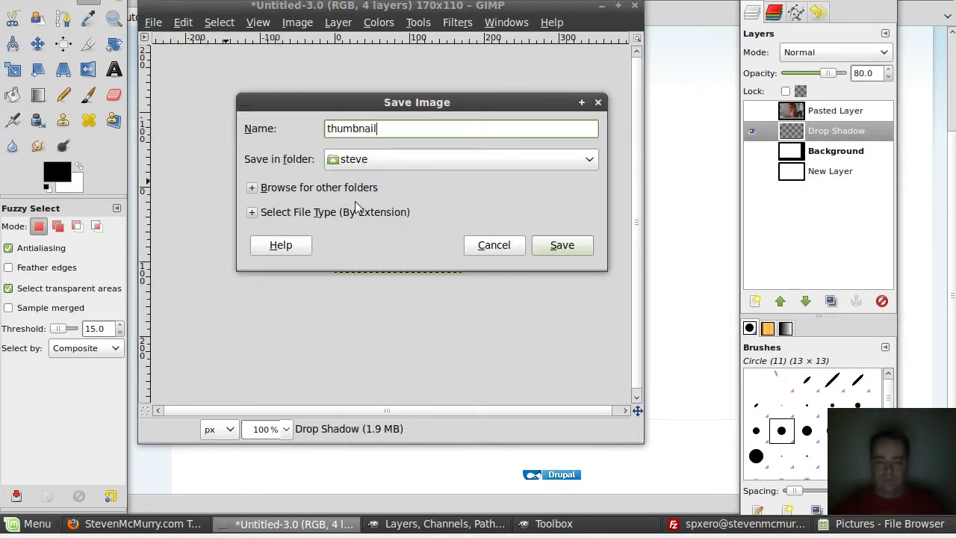
type("shadow2.png")
key("Return")
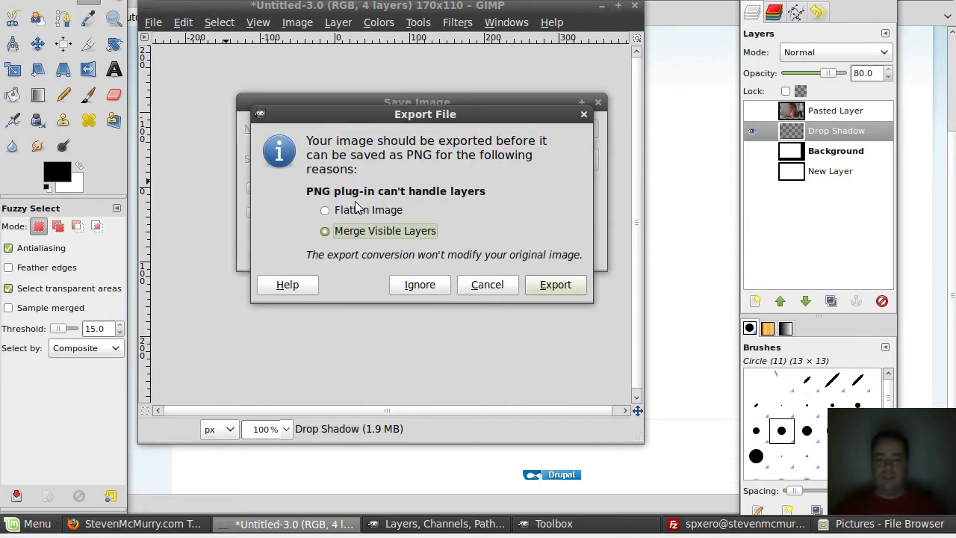
left_click(552, 284)
left_click(507, 344)
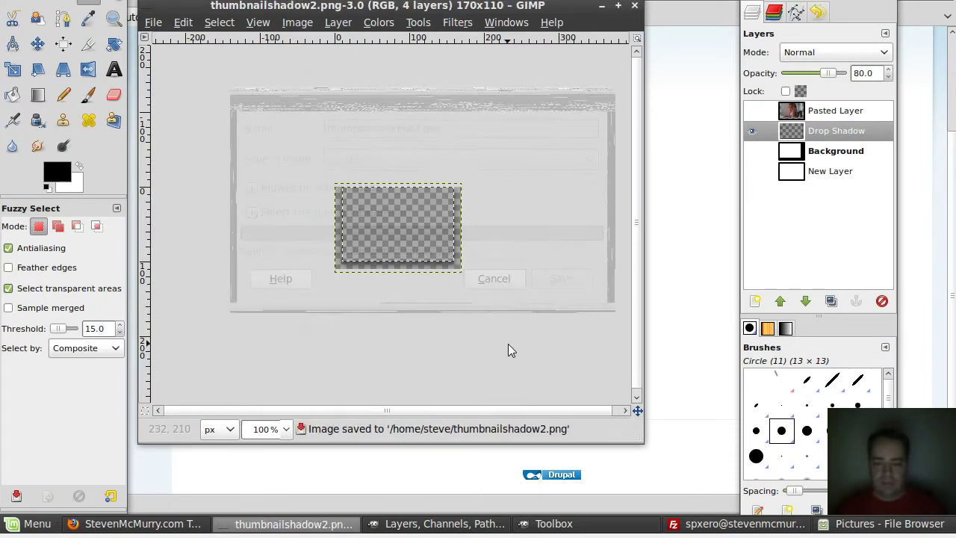
right_click(510, 345)
left_click(437, 362)
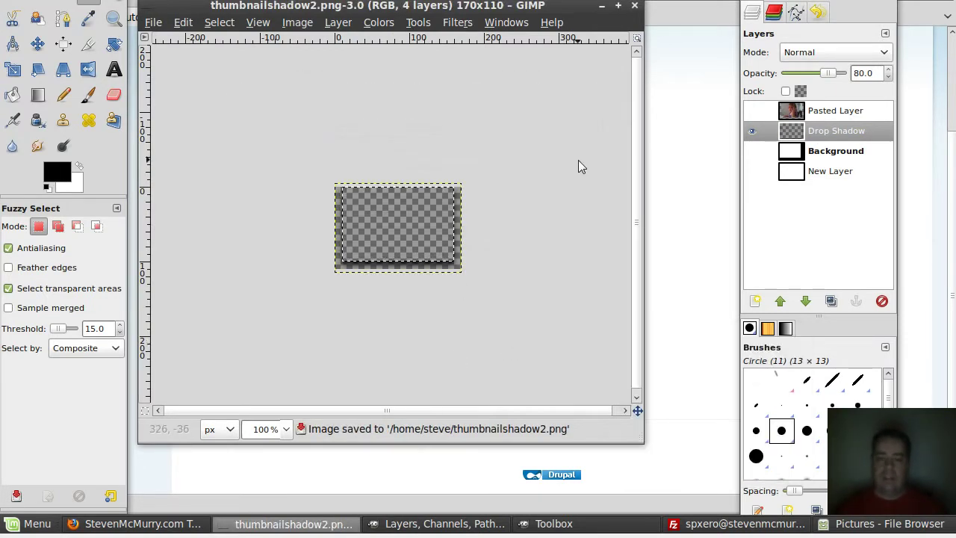
Step: Switch to FileZilla, refresh the file lists and upload thumbnailshadow2.png to the remote sites/default/files folder
left_click(690, 525)
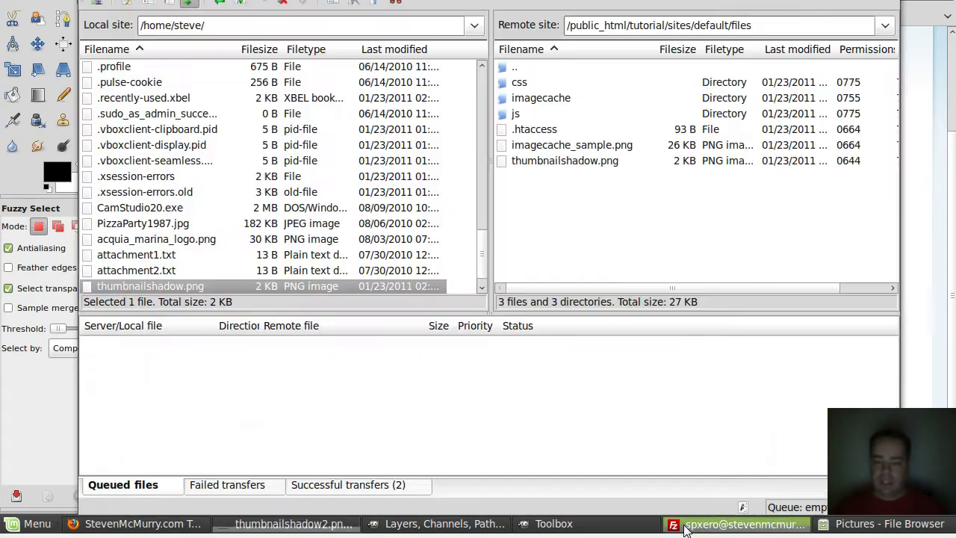
left_click(307, 255)
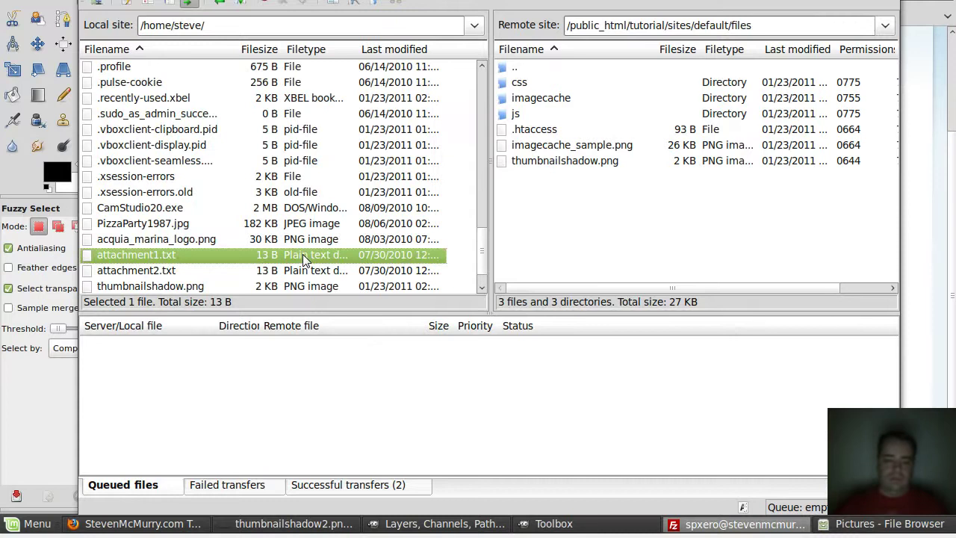
key("F5")
right_click(200, 275)
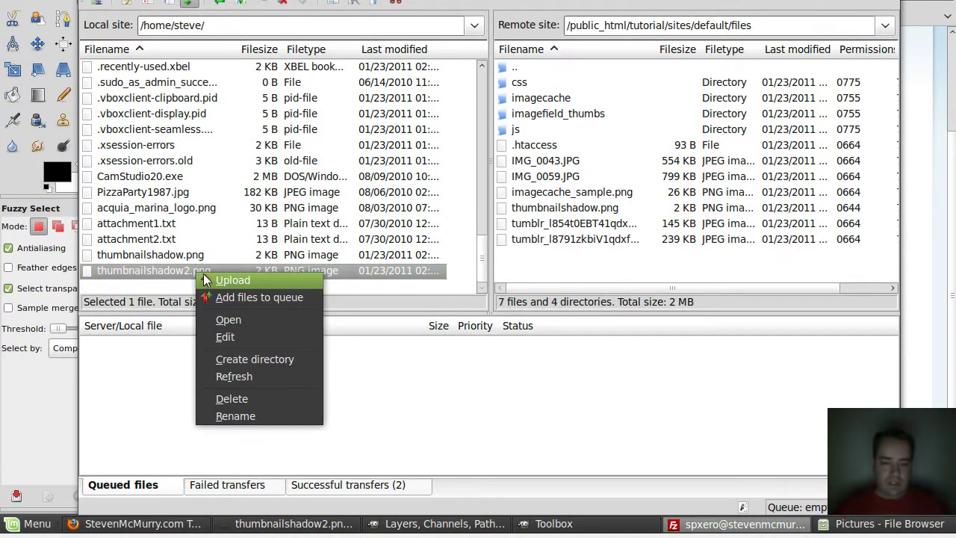
left_click(232, 280)
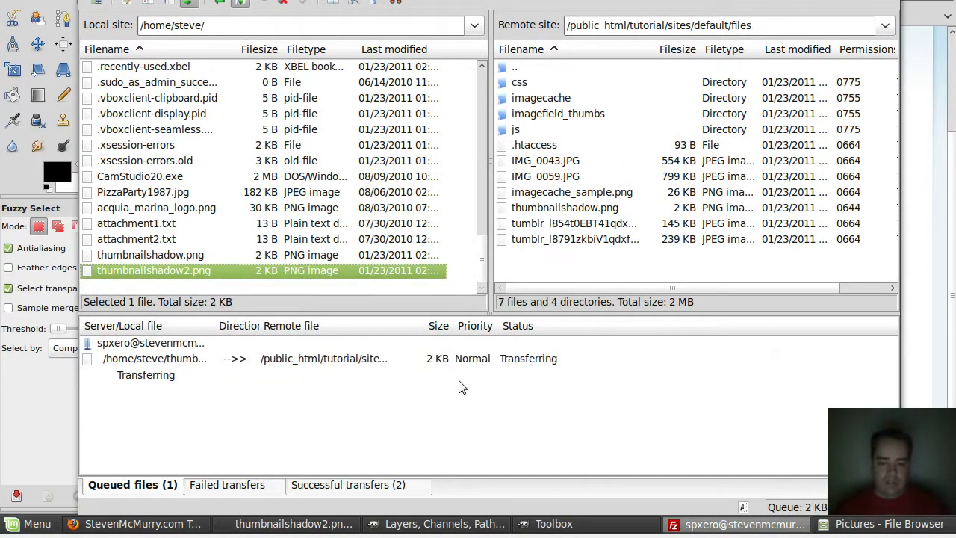
Step: Switch to Firefox and open the thumbnail preset from the Drupal site's ImageCache administration for editing
left_click(138, 525)
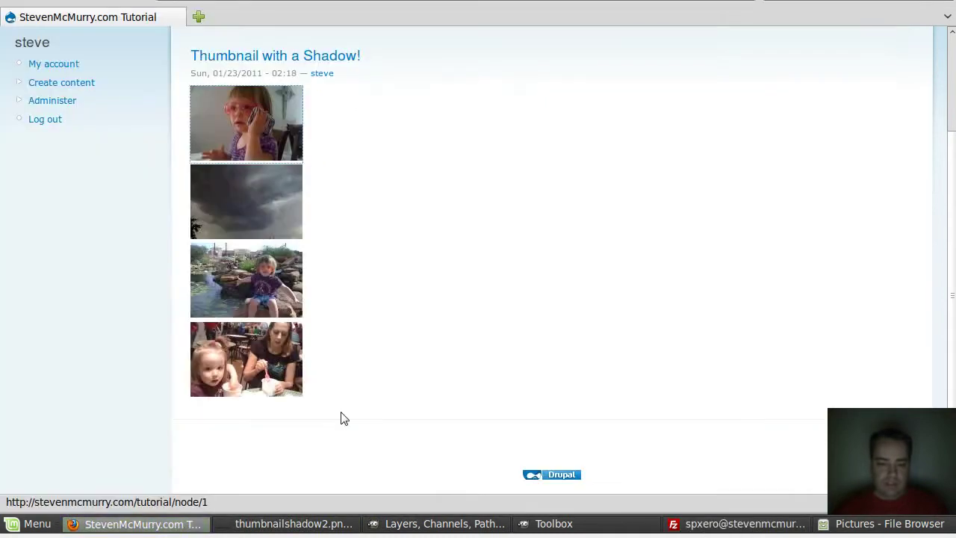
scroll(382, 212, "up", 3)
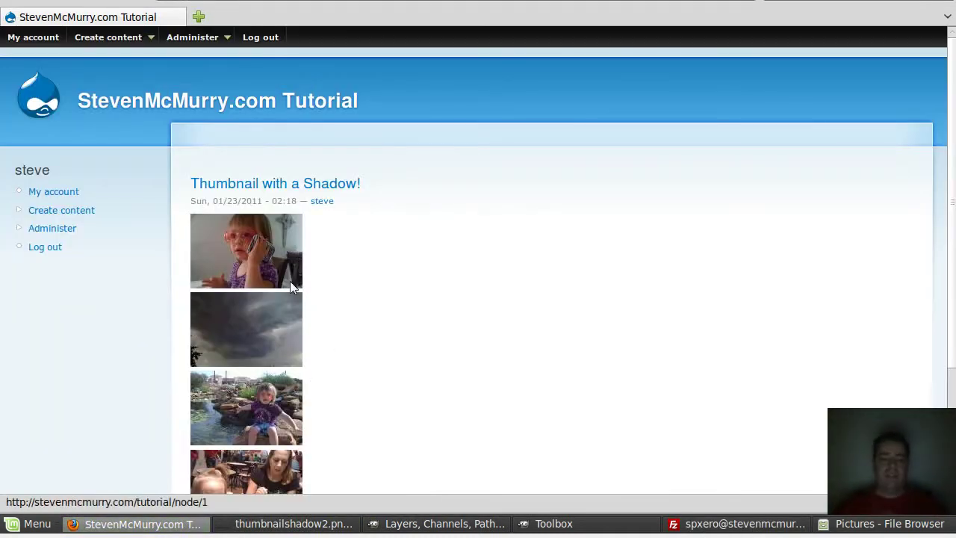
mouse_move(195, 37)
mouse_move(198, 86)
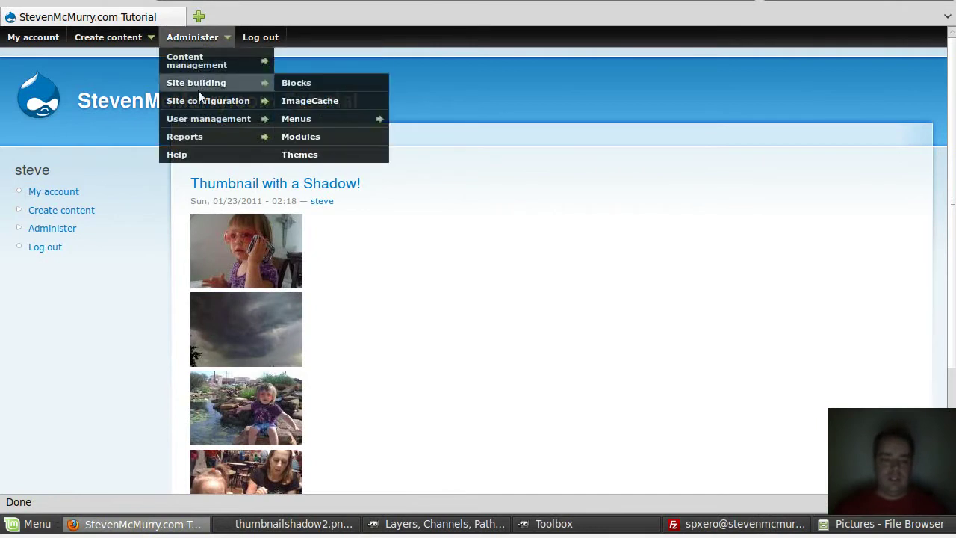
left_click(316, 100)
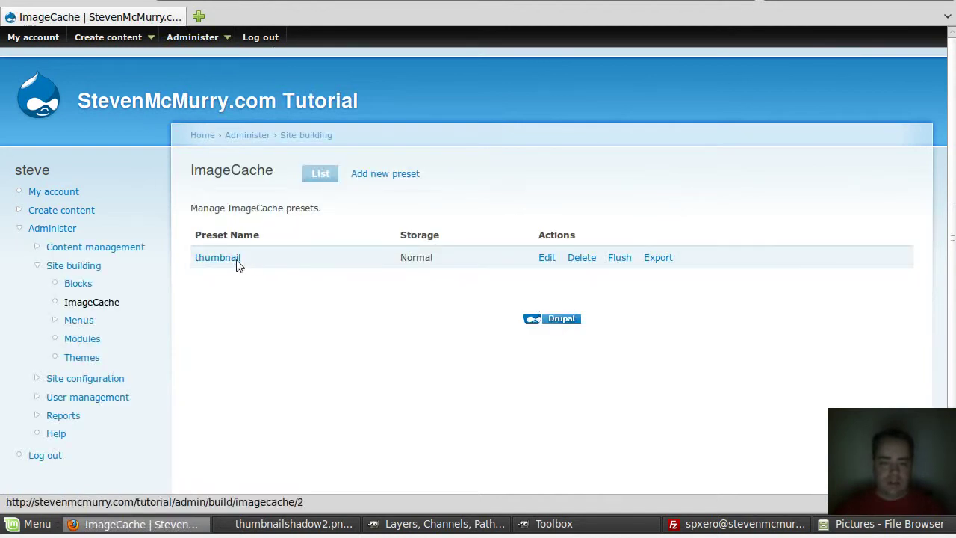
left_click(233, 258)
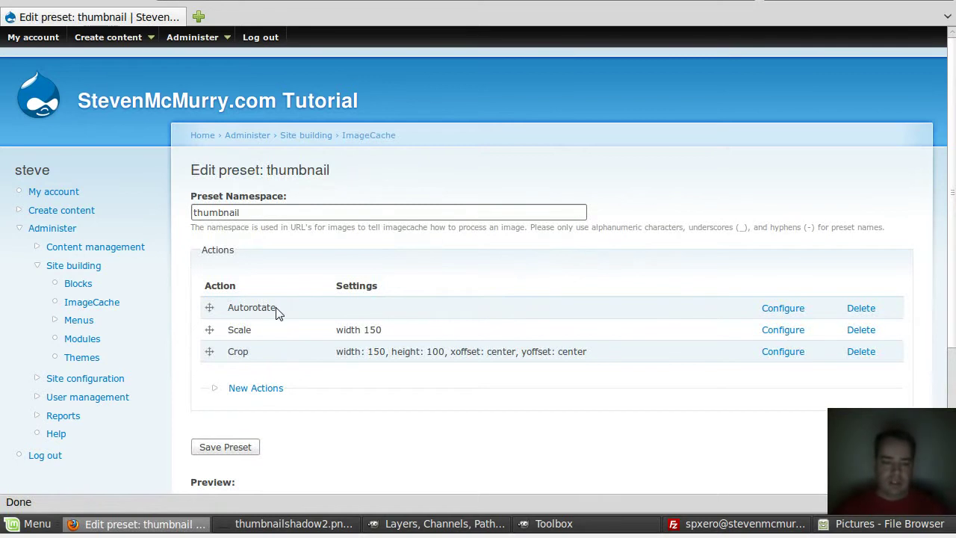
Step: Start a Define Canvas action in the thumbnail preset and clear its HEX color to make the canvas transparent
left_click(255, 388)
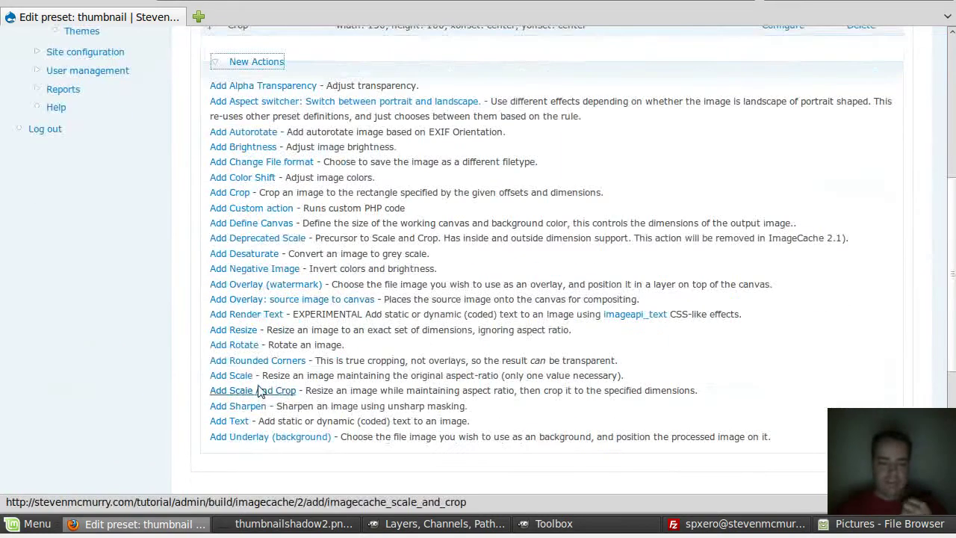
left_click(279, 225)
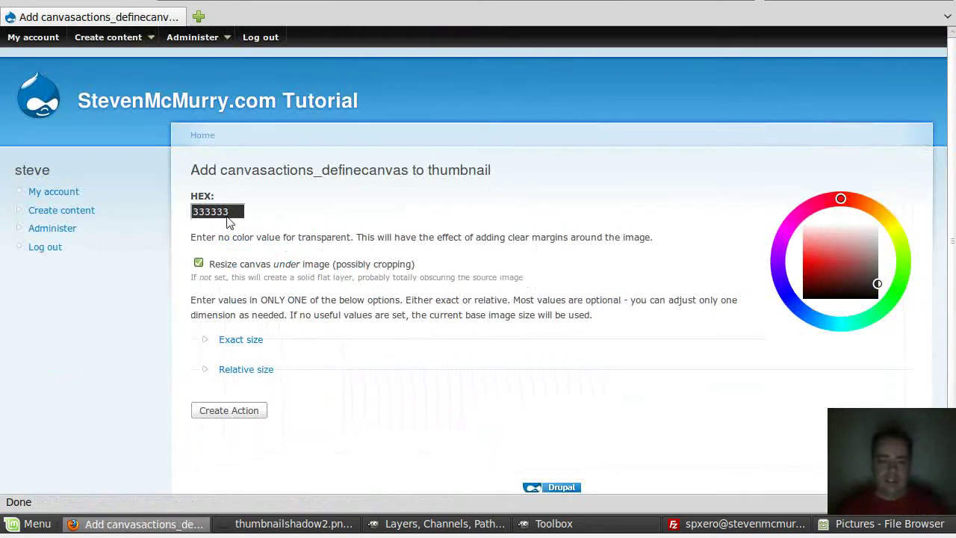
left_click_drag(228, 217, 169, 211)
key("Delete")
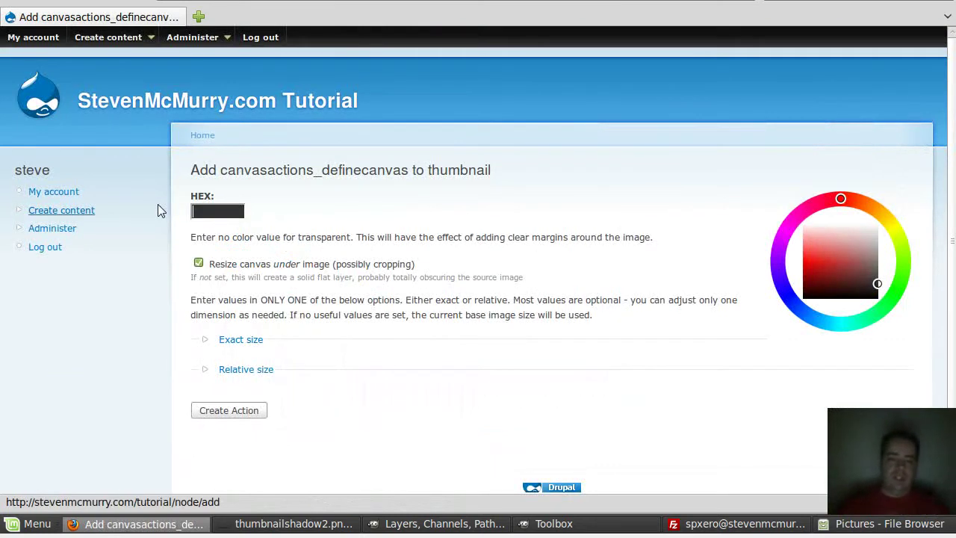
Step: Set the canvas's relative size to 10 px left, right and bottom difference, leaving top empty, and create the action
left_click(240, 370)
left_click(225, 254)
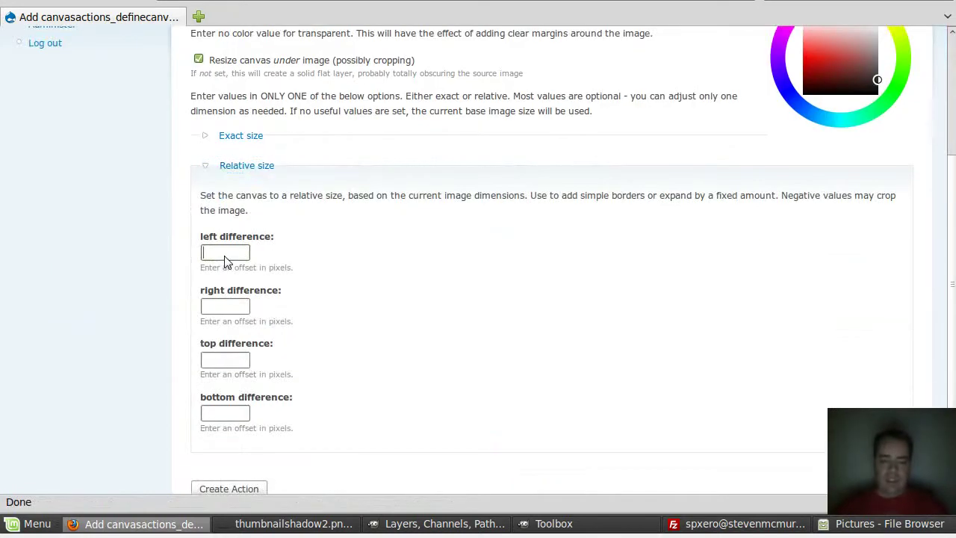
type("10")
key("Tab")
type("10")
key("Tab")
key("Tab")
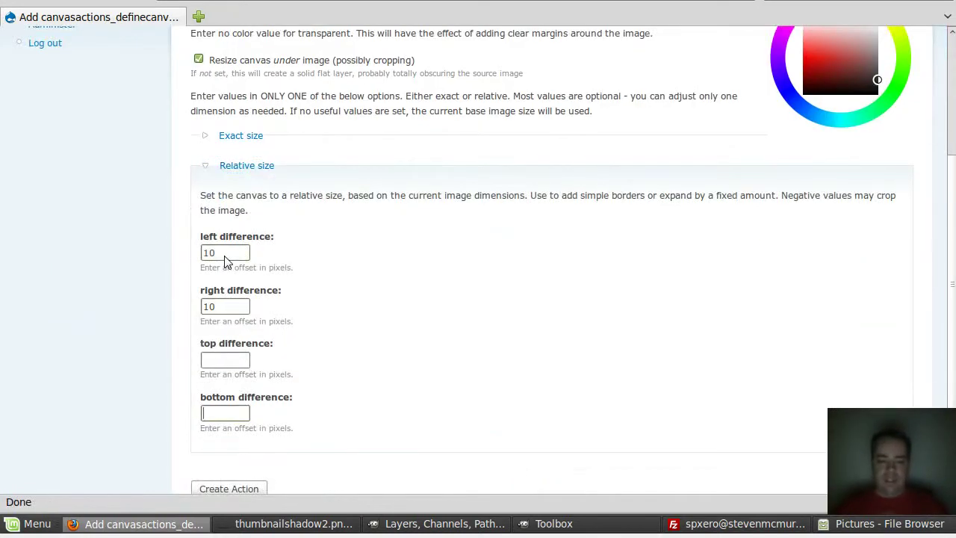
type("10")
key("Tab")
key("Return")
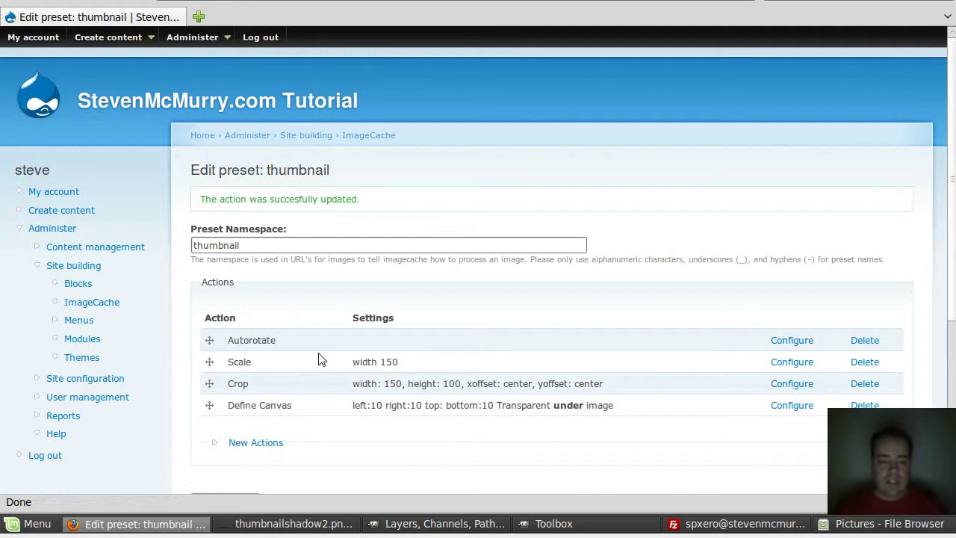
Step: Start an Overlay (watermark) action in the thumbnail preset with X offset left and Y offset top, keeping the default opacity
scroll(318, 357, "down", 1)
left_click(257, 398)
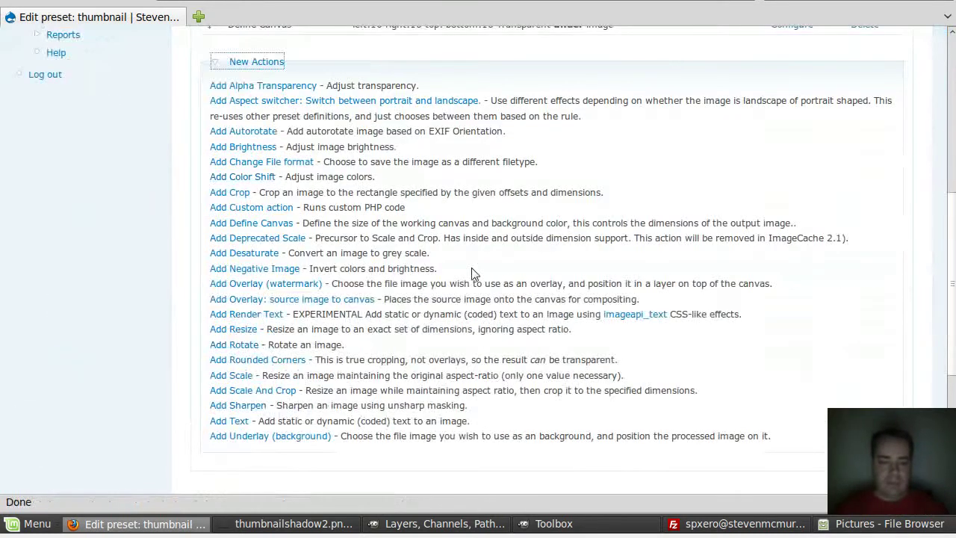
scroll(380, 207, "up", 1)
scroll(370, 212, "down", 1)
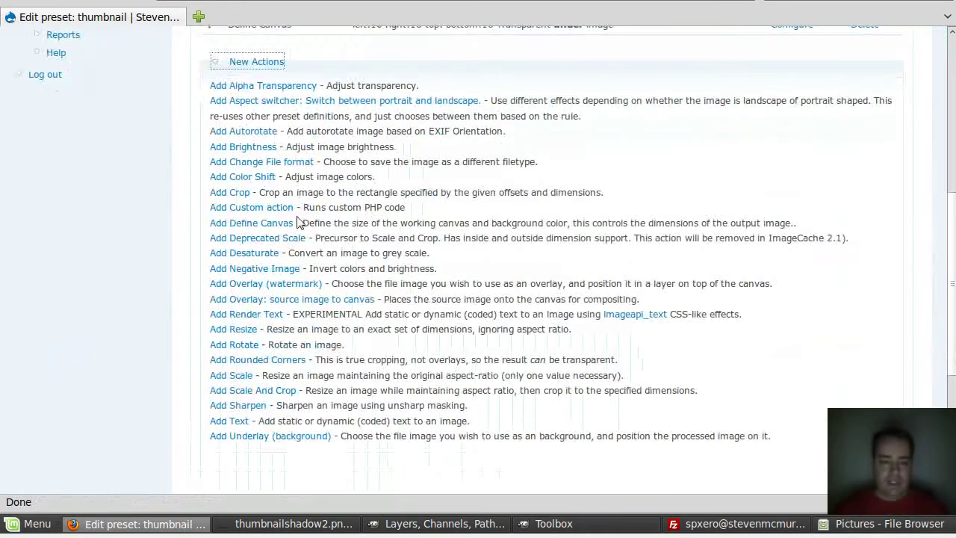
left_click(289, 287)
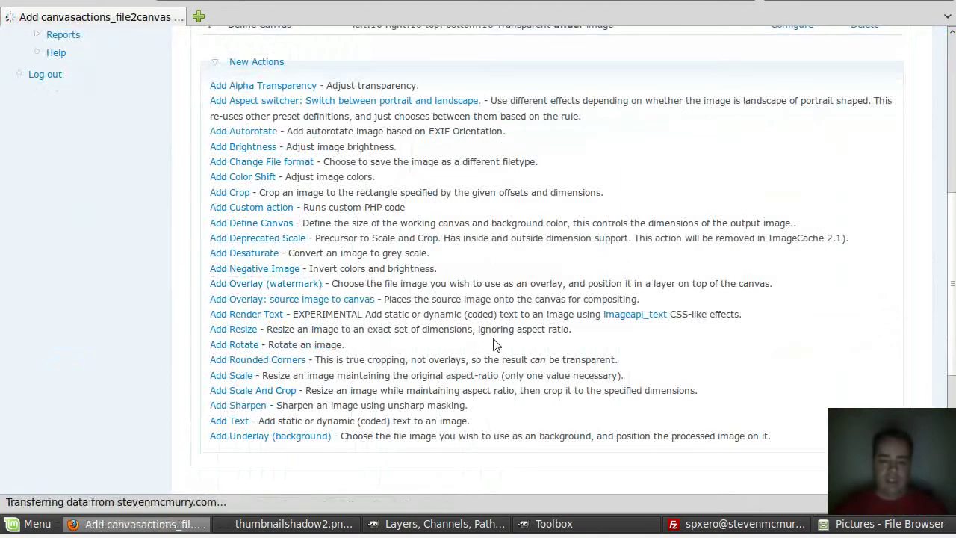
scroll(373, 348, "down", 1)
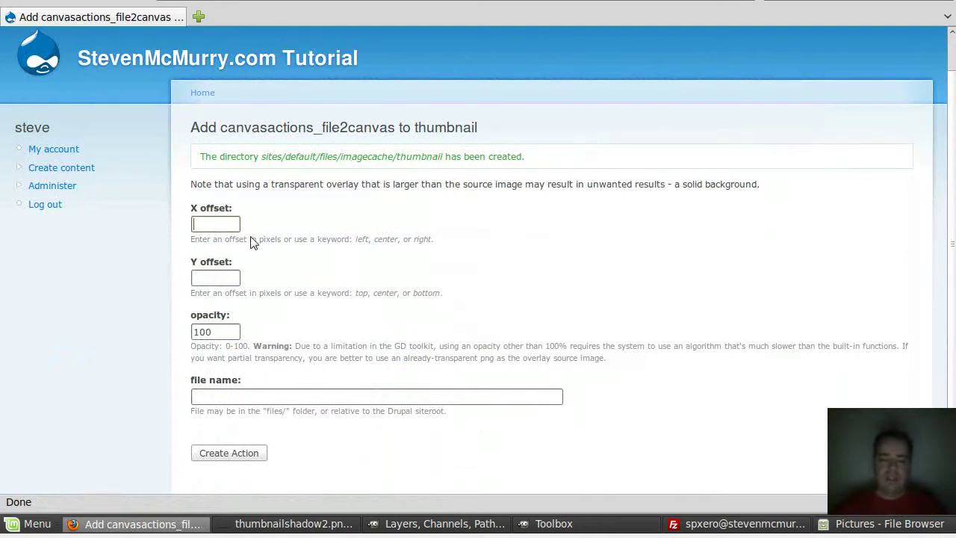
type("left")
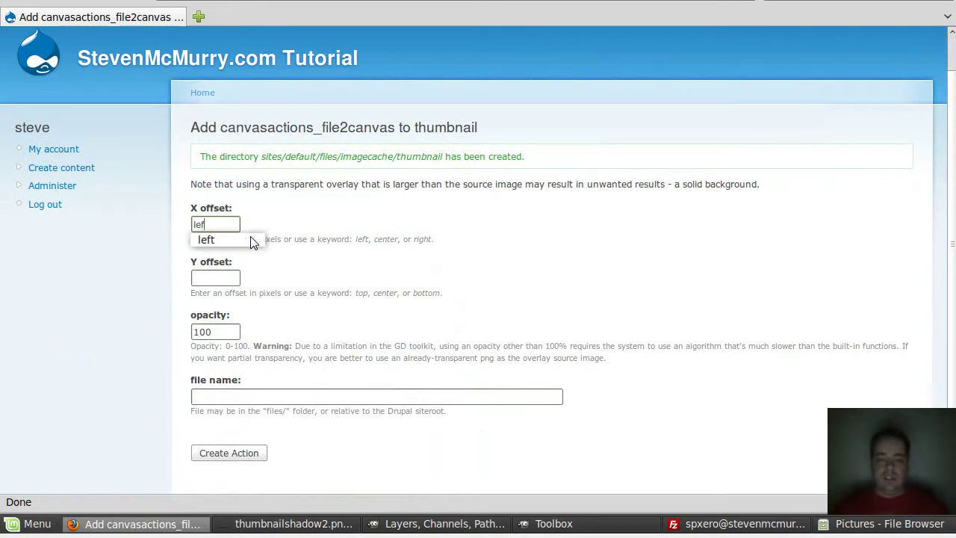
key("Tab")
type("top")
key("Tab")
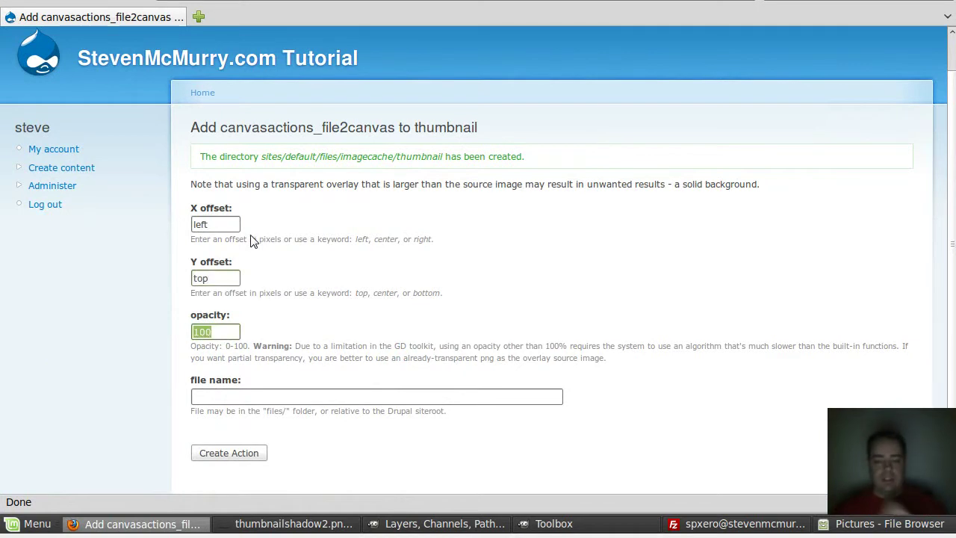
key("Tab")
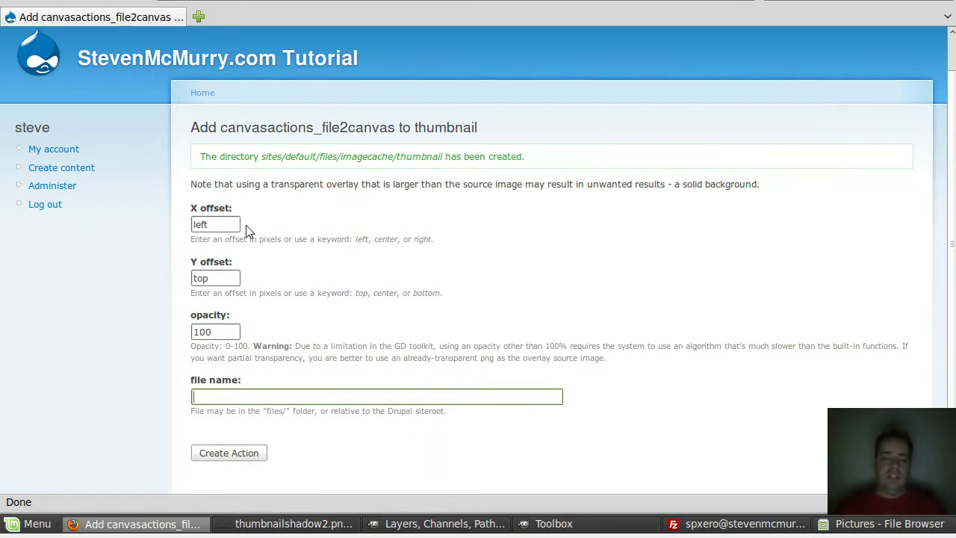
Step: Set the overlay's file name to thumbnailshadow2.png and create the action
type("thum")
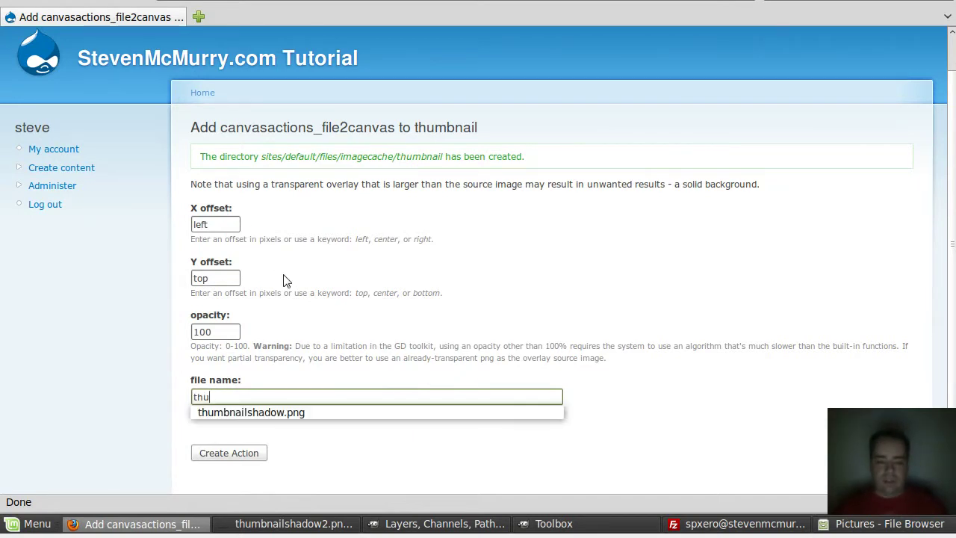
key("Down")
key("Return")
key("ctrl+a")
key("Right")
key("Left")
key("Left")
key("Left")
key("Left")
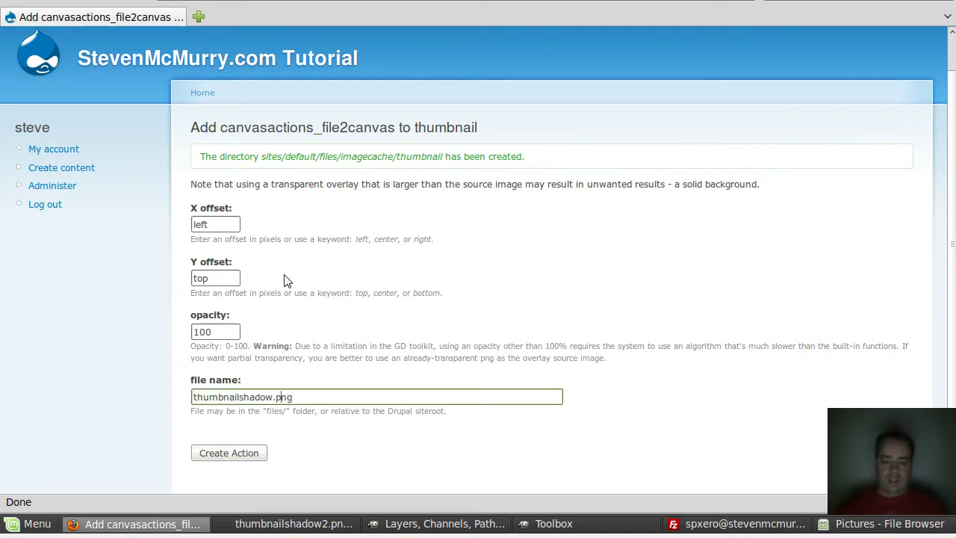
type("1")
key("BackSpace")
type("2")
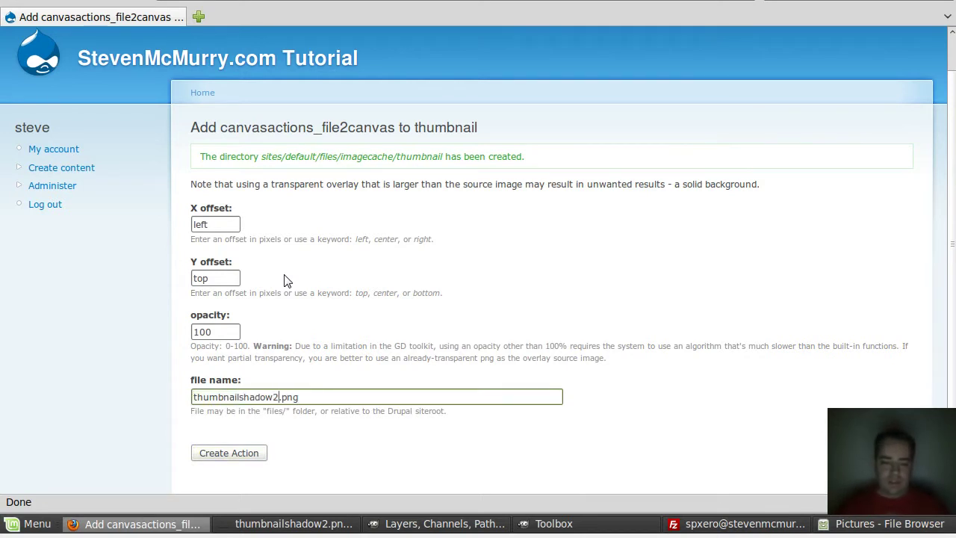
left_click(233, 458)
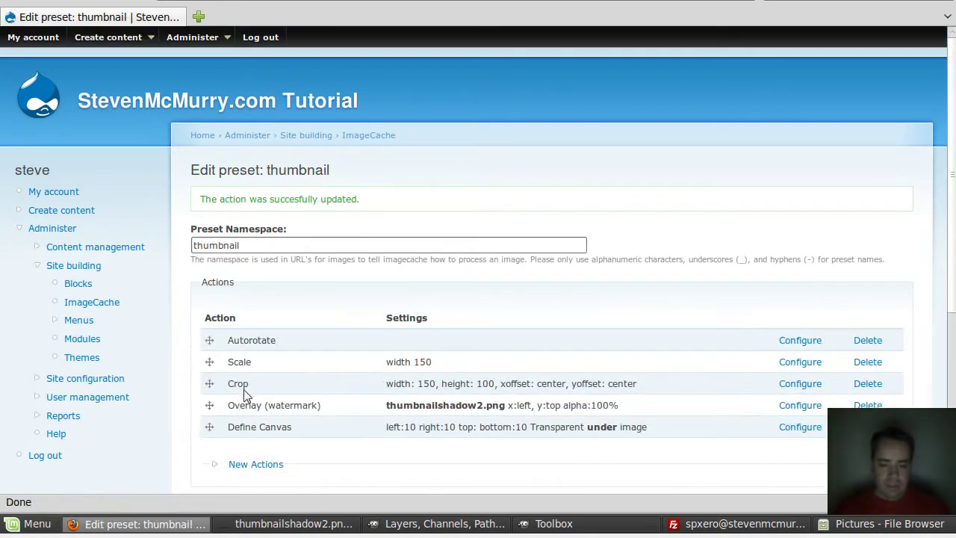
Step: Move the Overlay (watermark) action below Define Canvas in the preset's action order and save the preset
scroll(244, 396, "down", 2)
left_click_drag(213, 329, 220, 351)
scroll(265, 304, "down", 1)
scroll(298, 287, "down", 3)
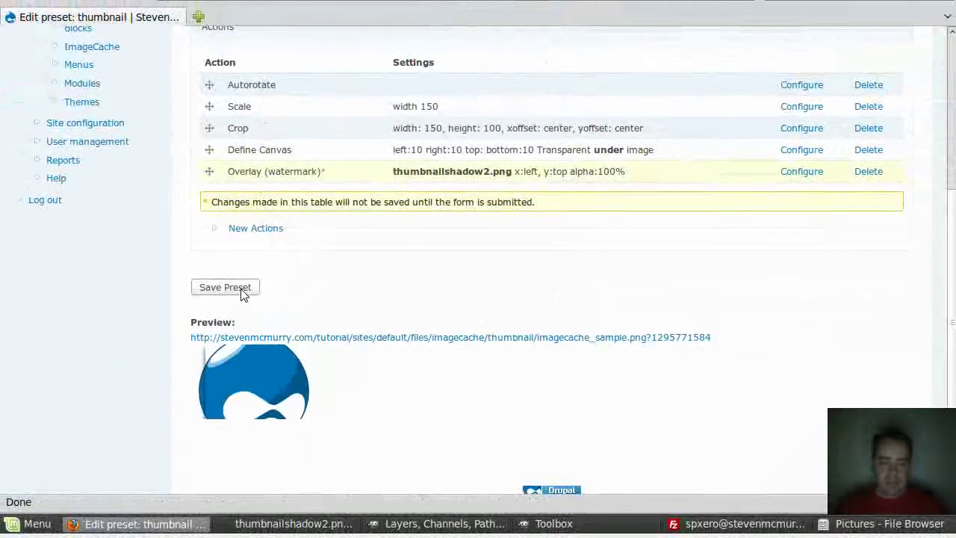
left_click(242, 290)
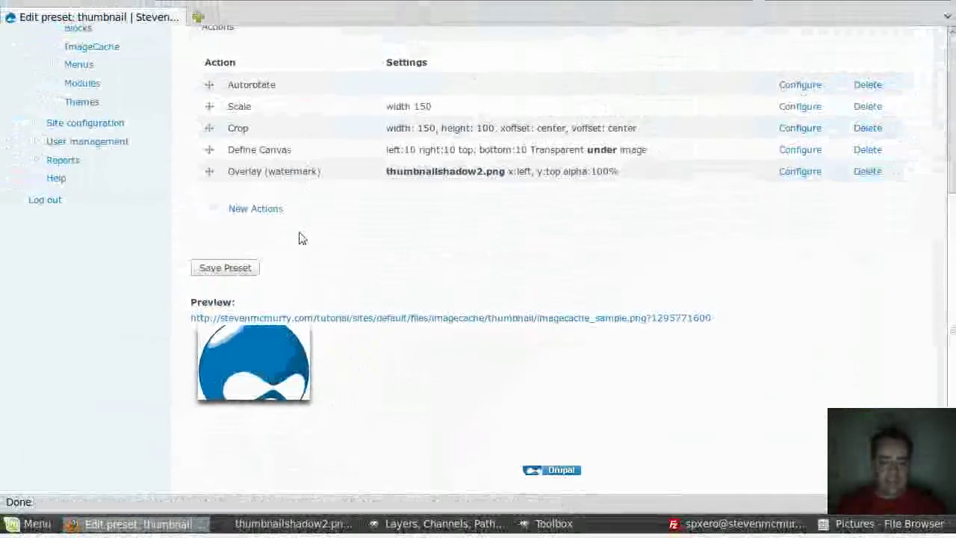
Step: Open the site's front page and check the thumbnails in the Thumbnail with a Shadow! post
scroll(298, 239, "up", 5)
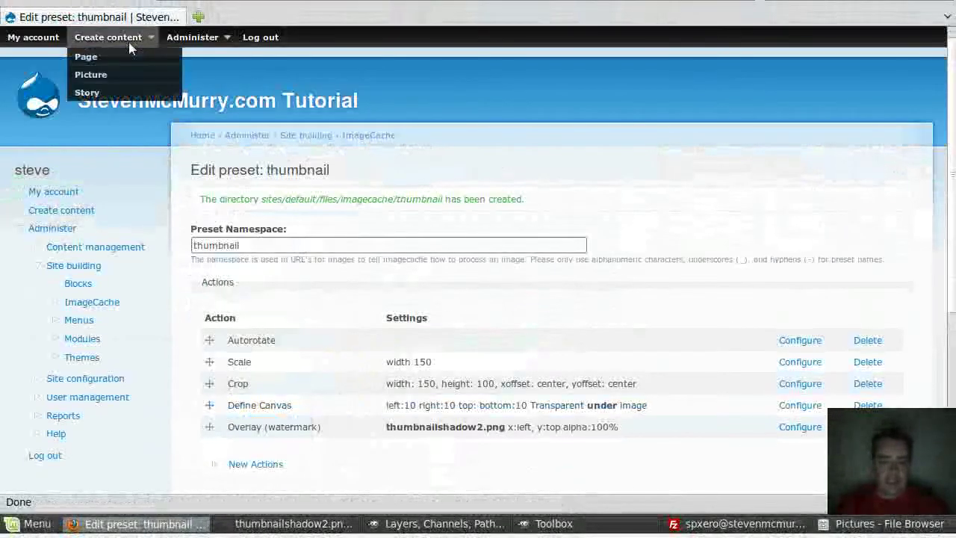
left_click(61, 107)
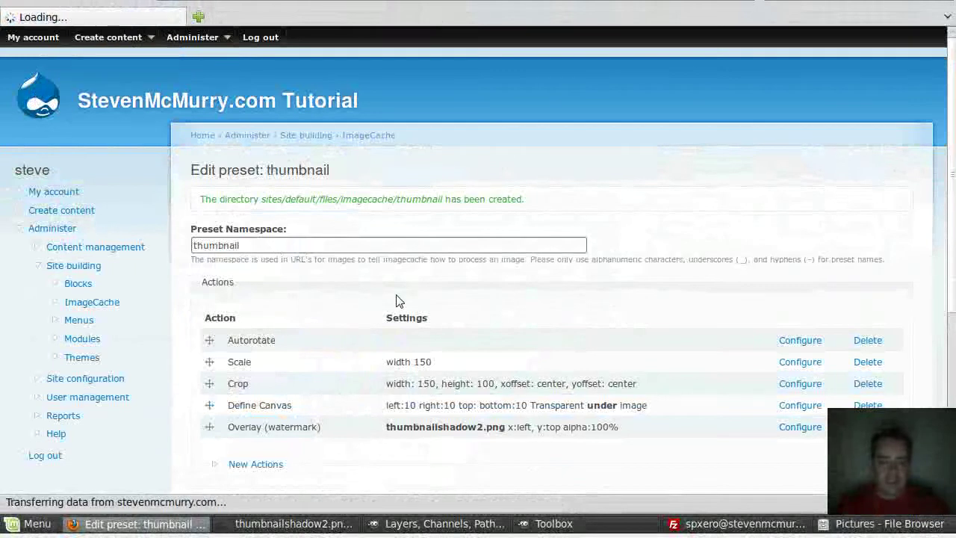
scroll(389, 310, "down", 1)
scroll(379, 314, "up", 1)
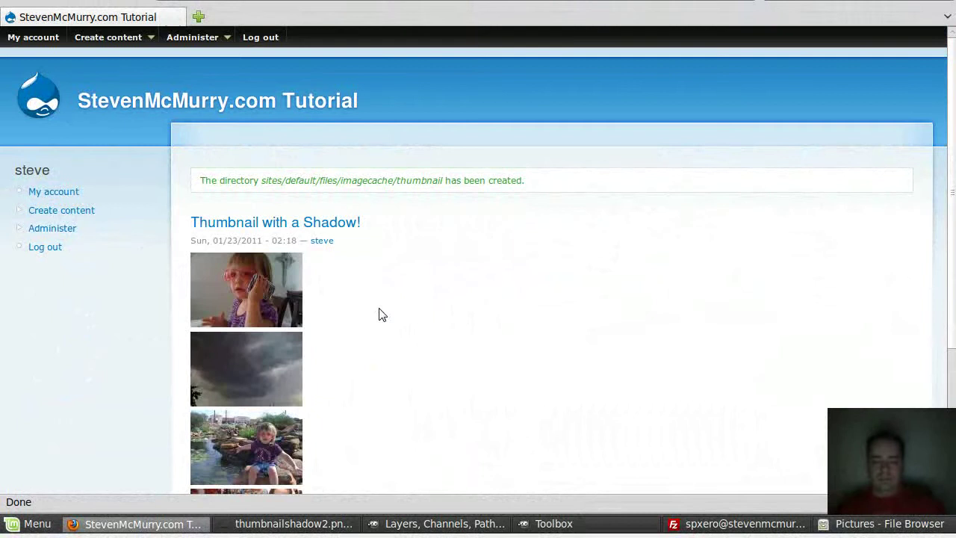
Step: Return to the ImageCache preset list and flush the thumbnail preset, confirming the flush
key("alt+Left")
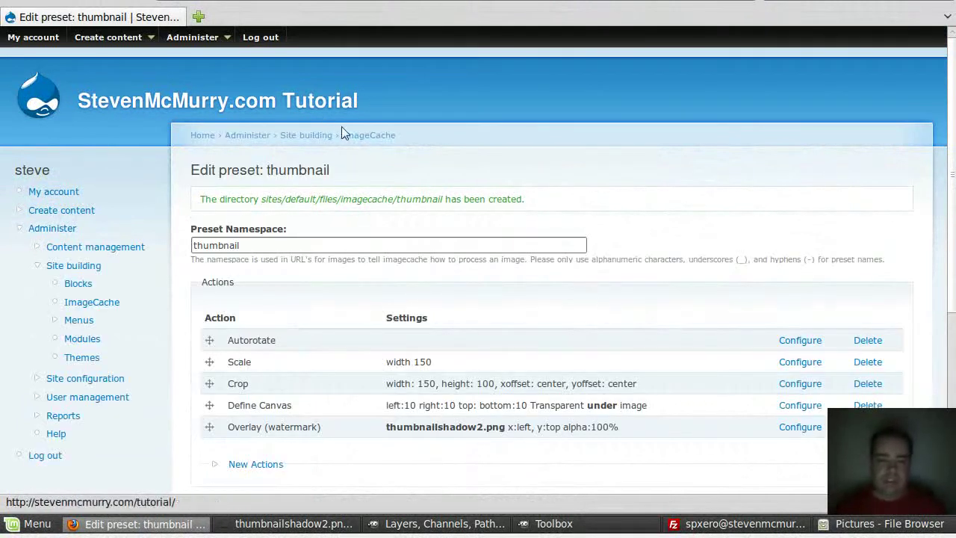
left_click(355, 132)
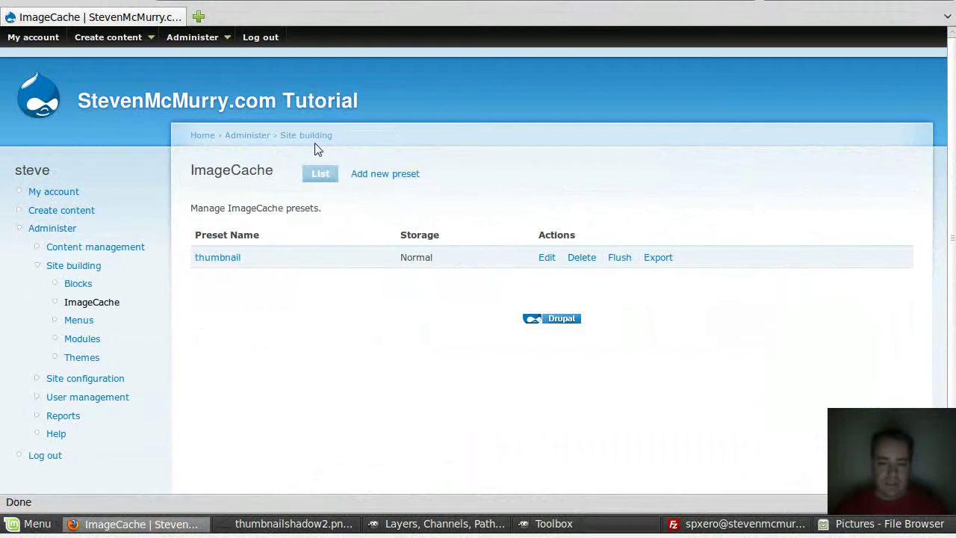
mouse_move(208, 39)
mouse_move(209, 88)
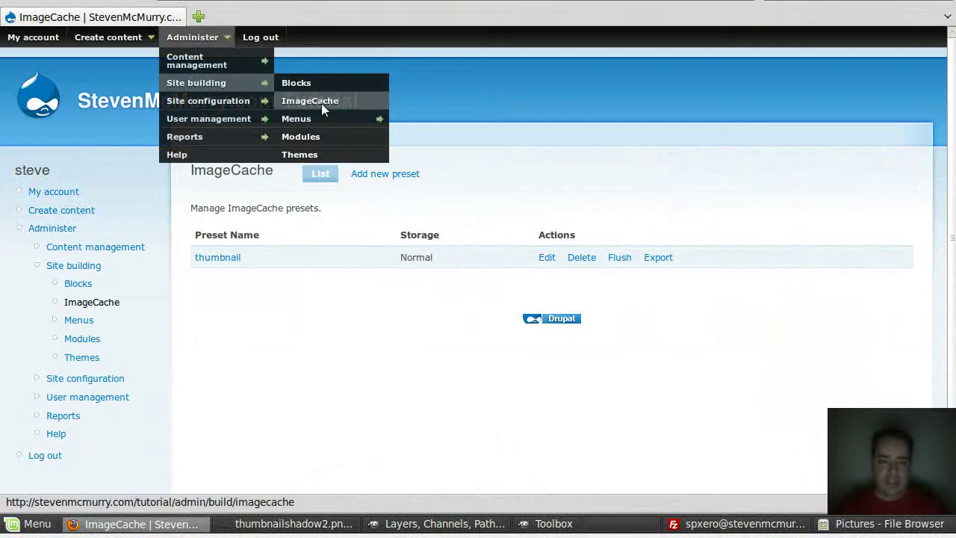
left_click(620, 261)
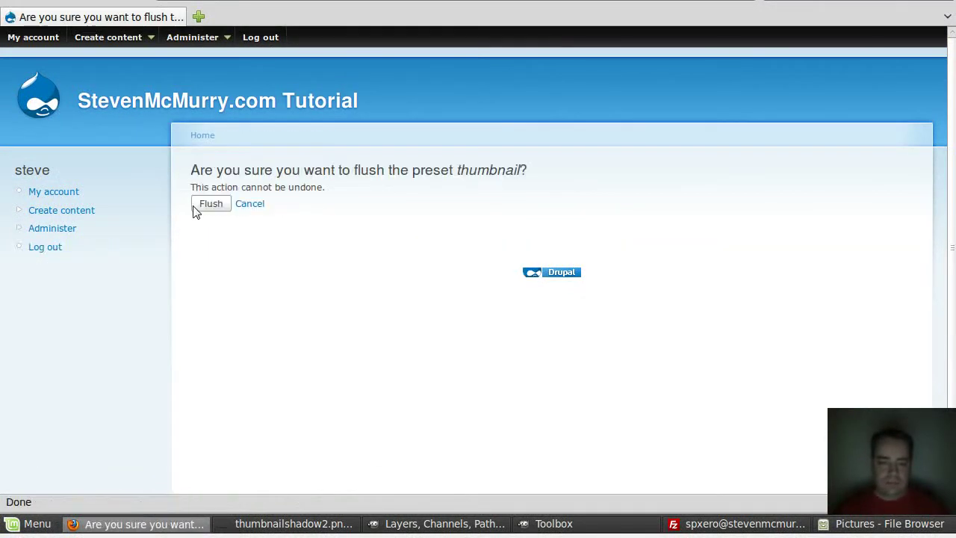
left_click(224, 212)
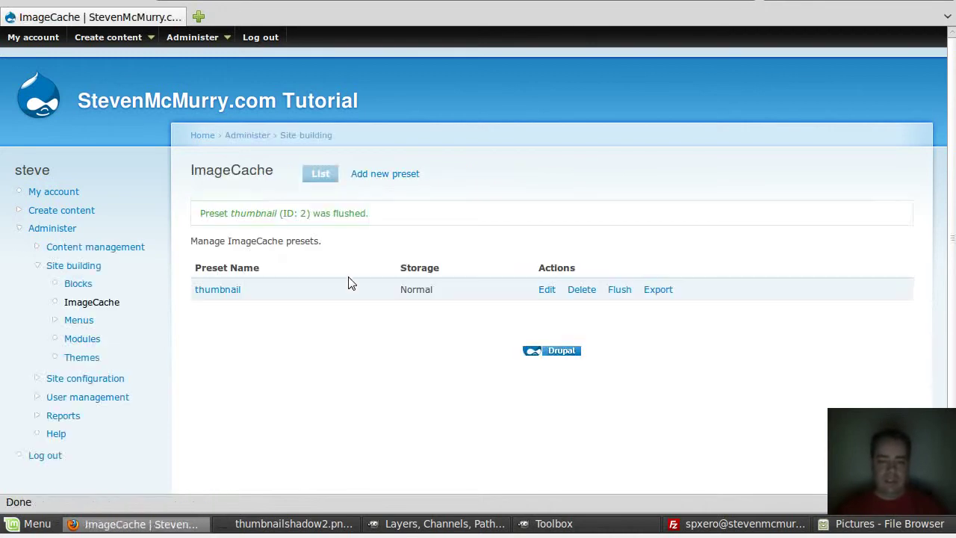
Step: Go to the site's front page, reload it and examine the post's regenerated thumbnails for the shadow
left_click(163, 104)
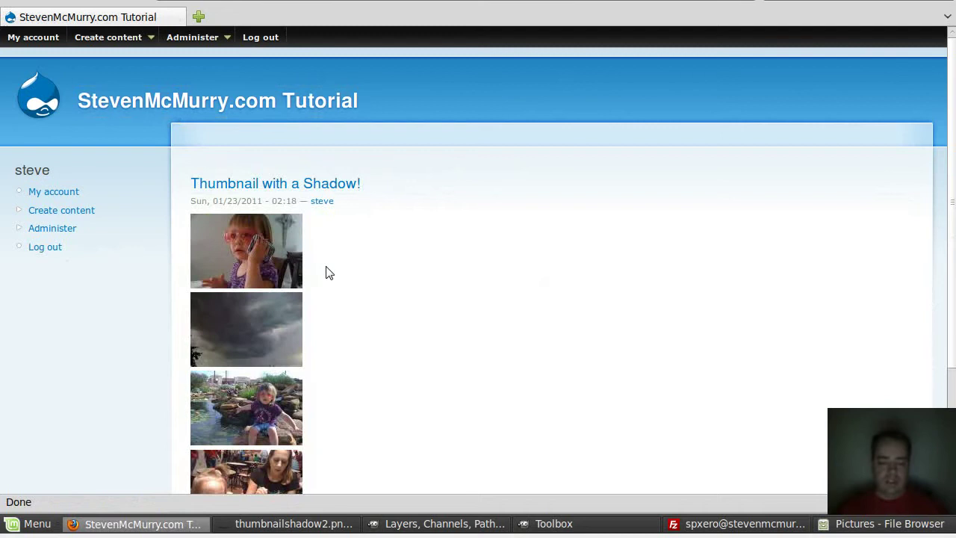
key("F5")
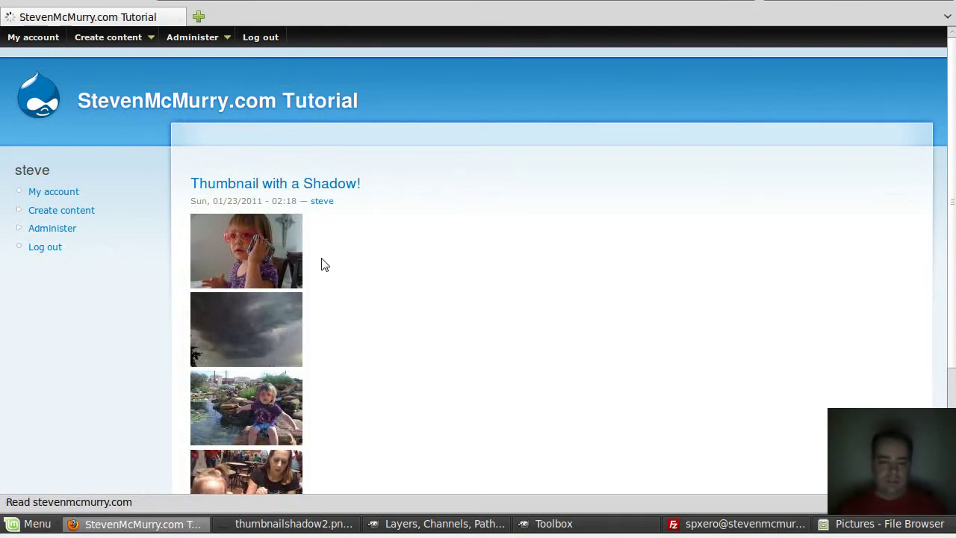
scroll(351, 289, "down", 3)
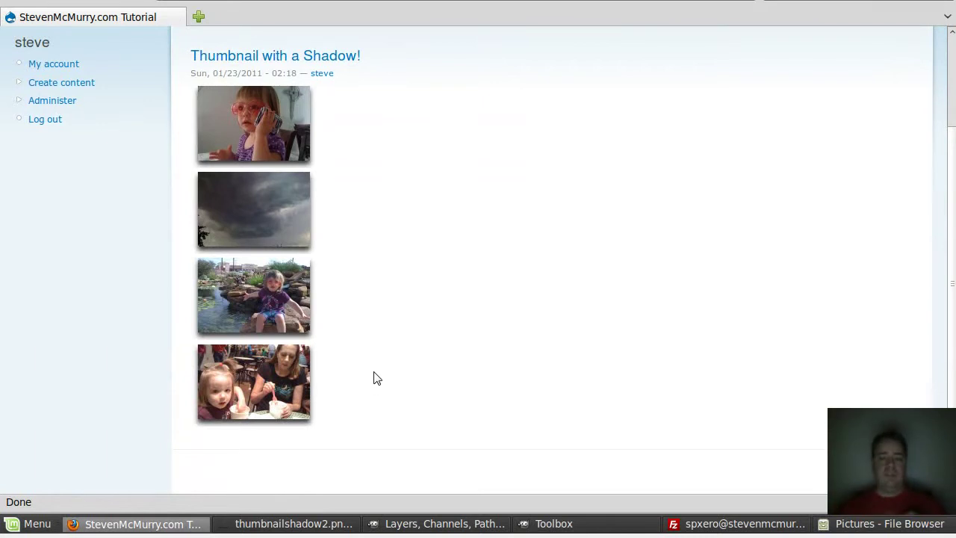
scroll(250, 313, "up", 2)
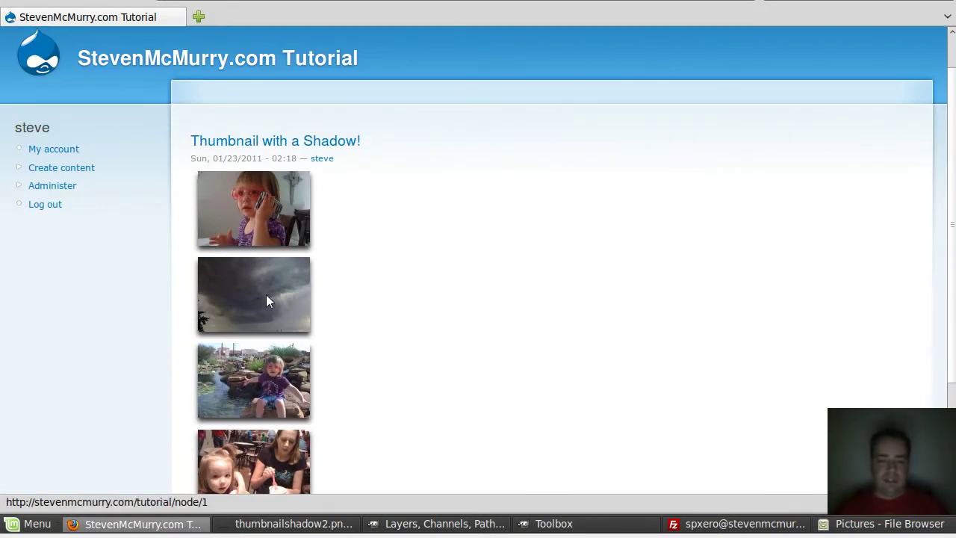